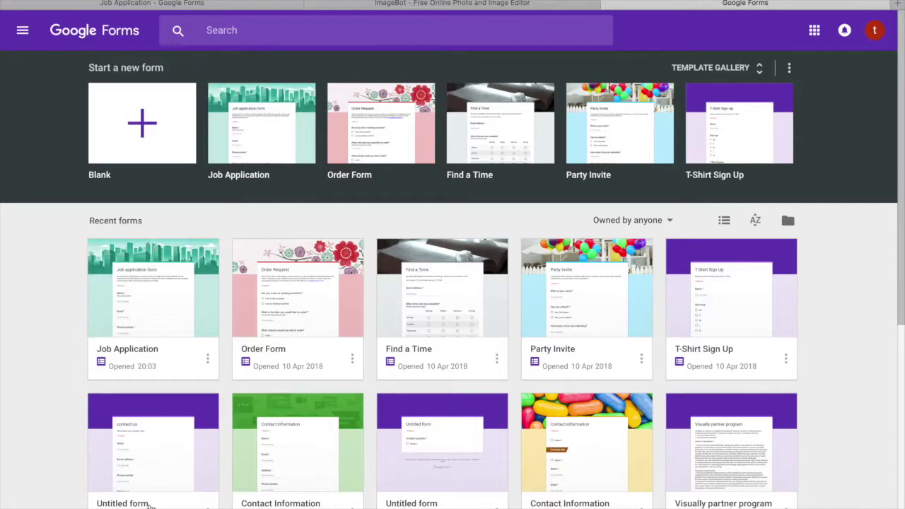
Open the Job Application form and review the settings of its Email and Phone number questions.
click(140, 317)
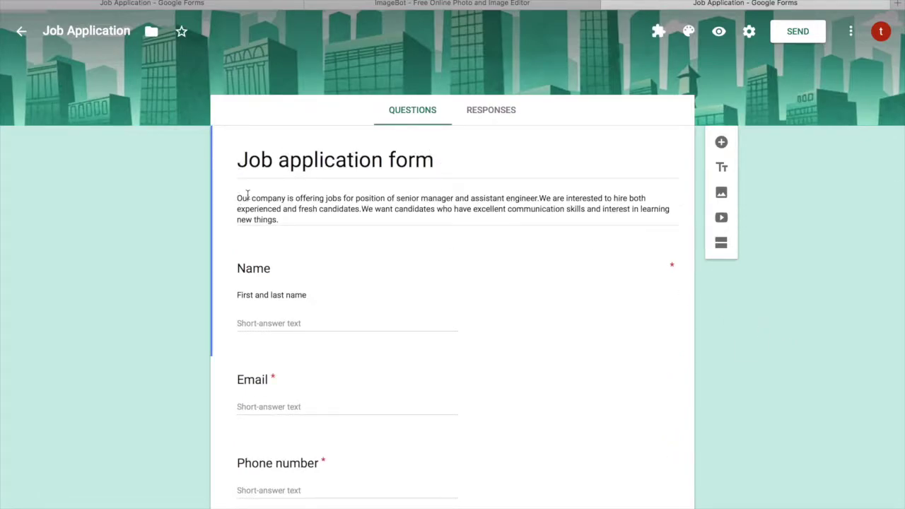
click(288, 219)
click(321, 391)
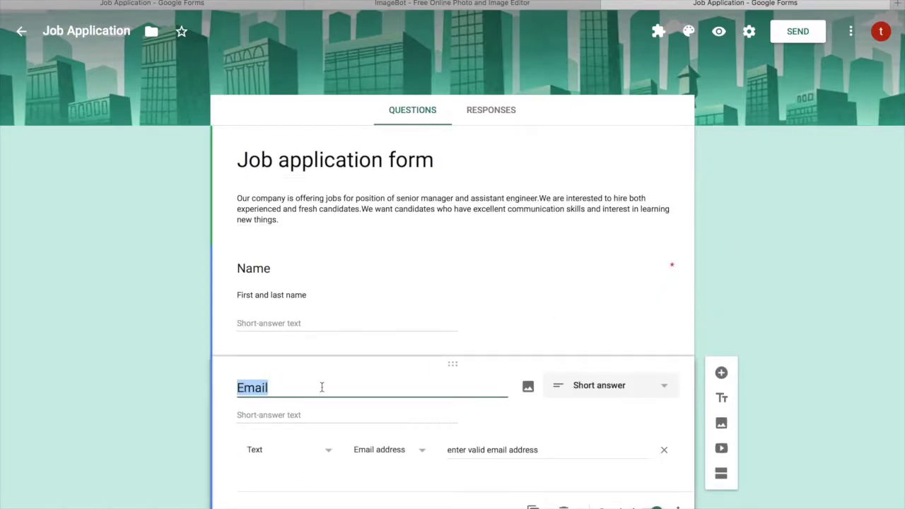
click(322, 387)
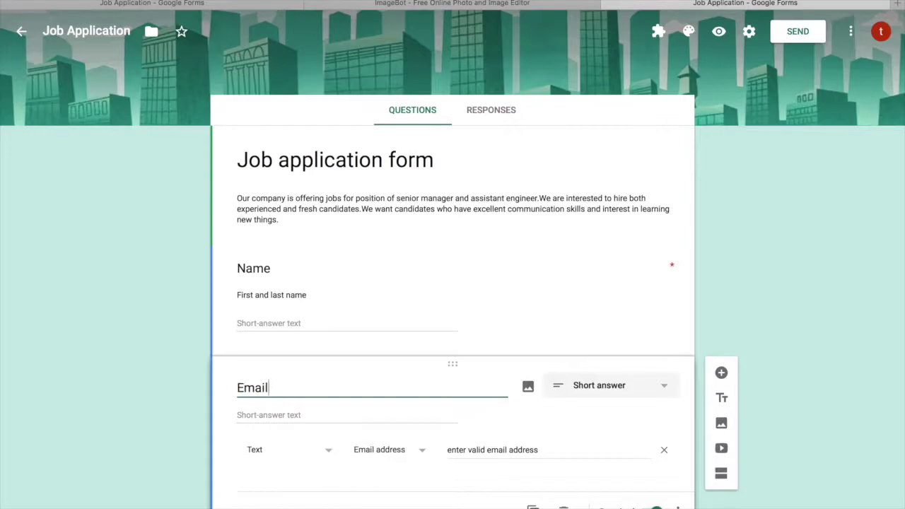
click(766, 384)
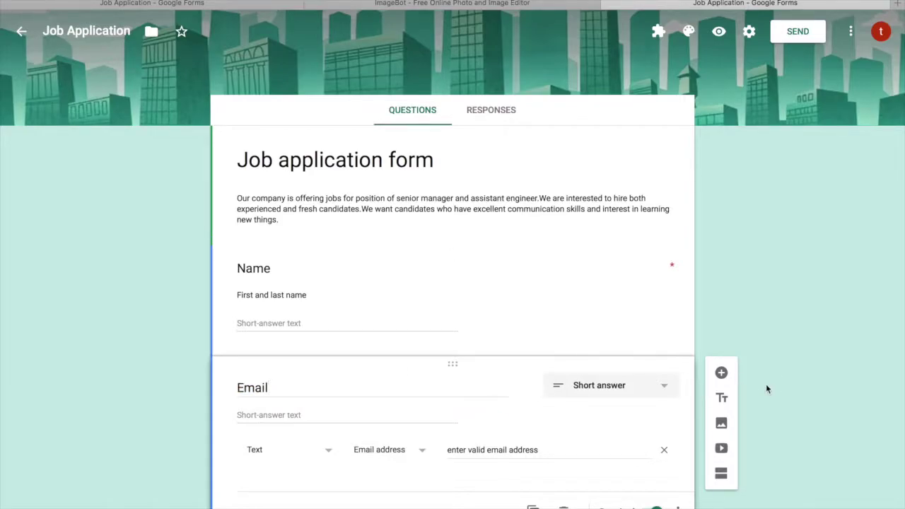
scroll(766, 383, down, 1)
scroll(766, 384, down, 1)
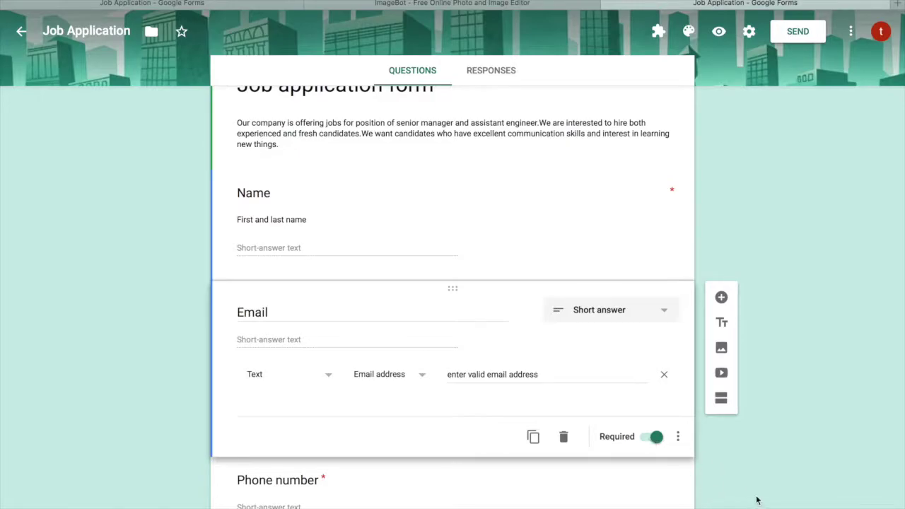
scroll(740, 475, down, 1)
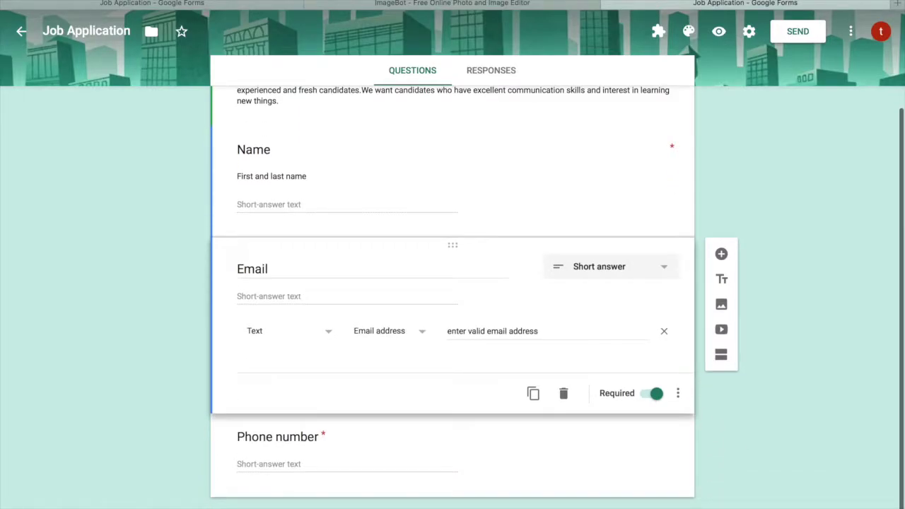
click(511, 456)
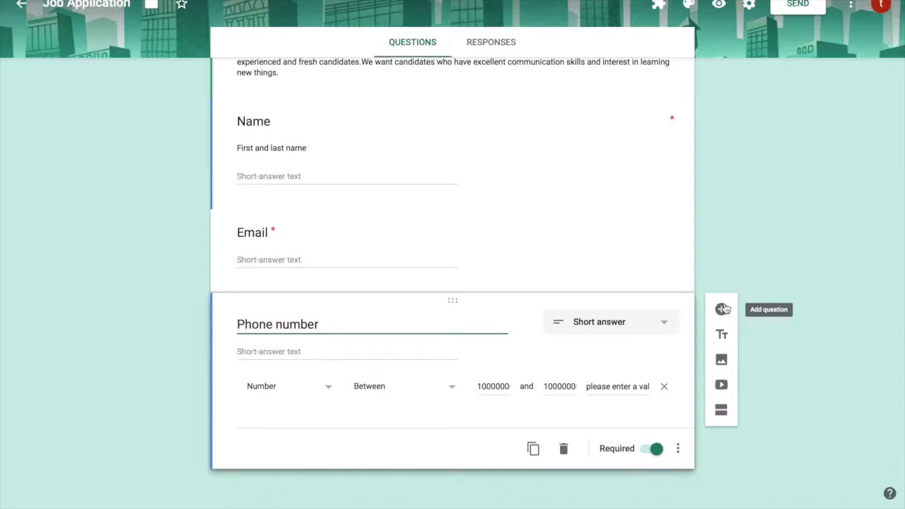
Add a multiple-choice question titled "Which position are you interested in" after the Phone number question.
click(722, 309)
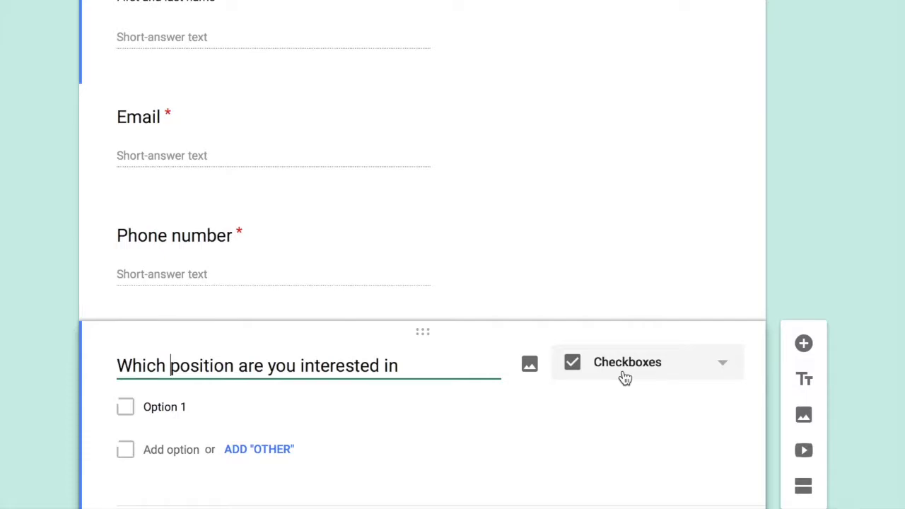
scroll(625, 378, down, 2)
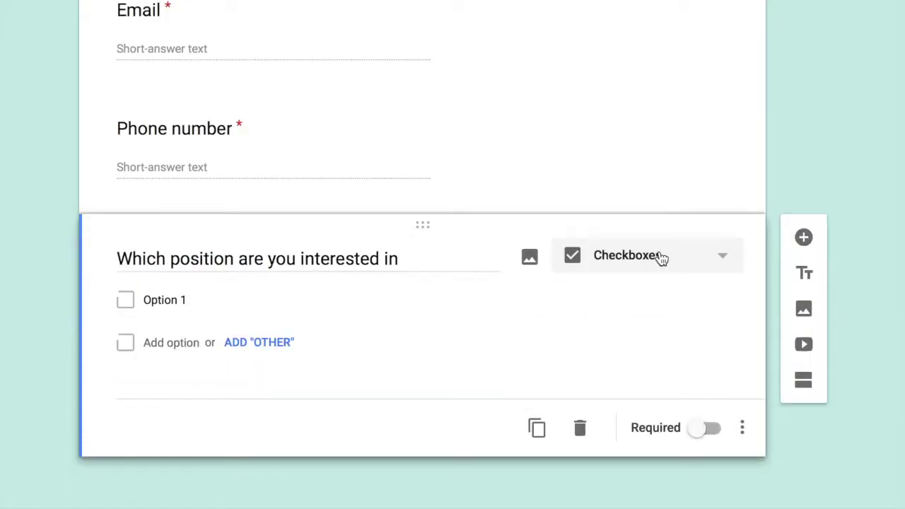
click(659, 257)
click(669, 117)
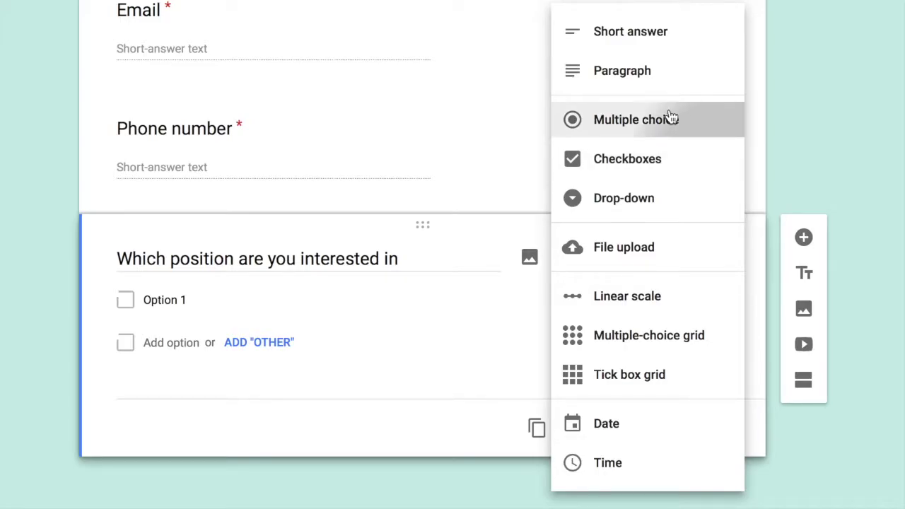
Name the position question's first option "Senior manager" and view the image insertion choices for it.
click(182, 309)
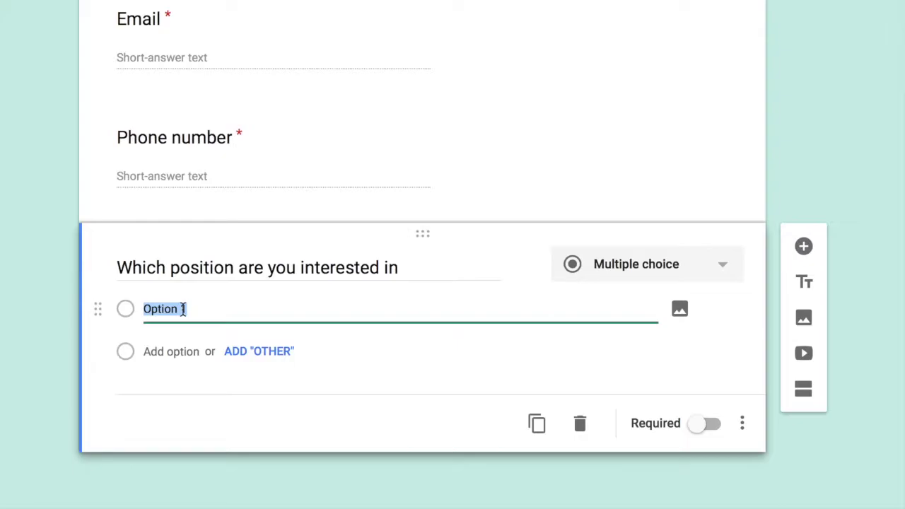
text(Senior manager)
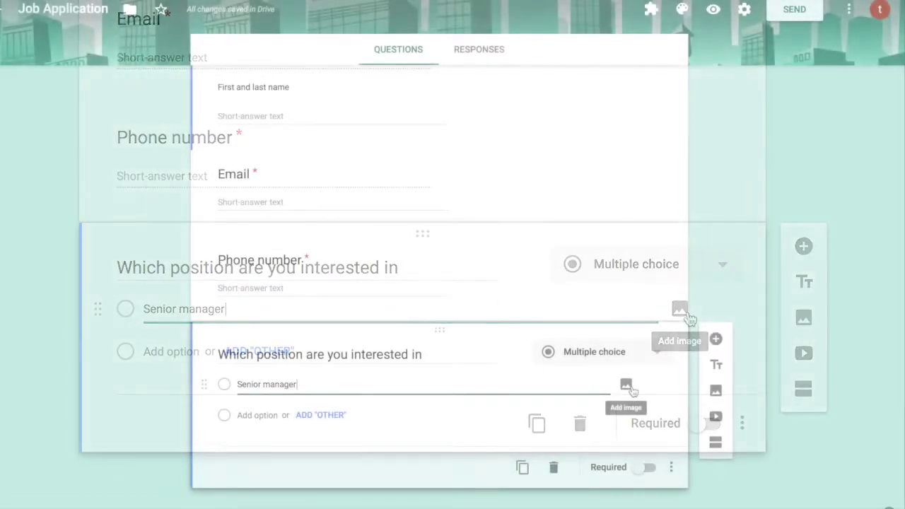
click(629, 388)
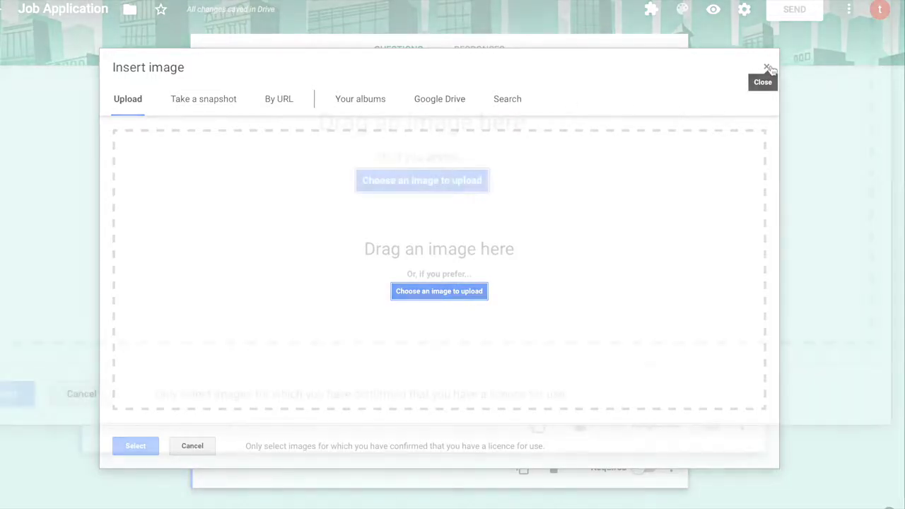
click(768, 68)
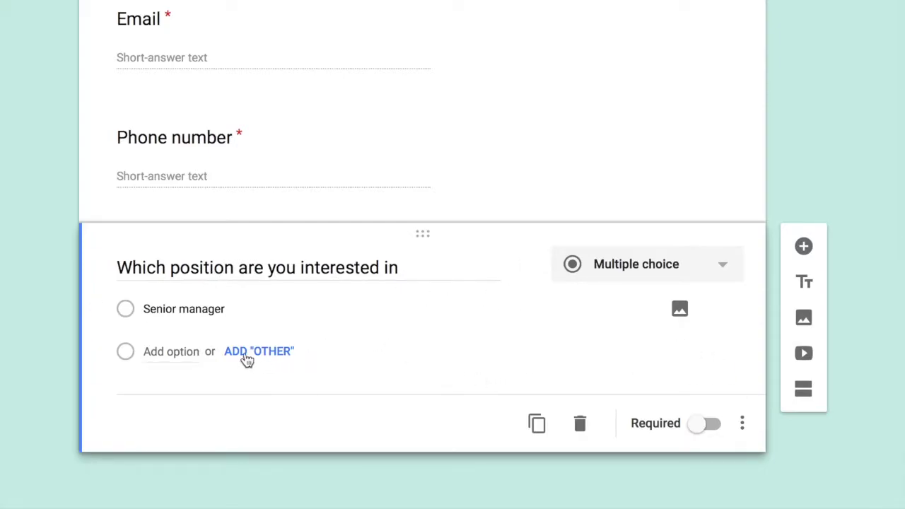
Add "Assistant engineer" as the second option of the position question and make the question required.
click(165, 358)
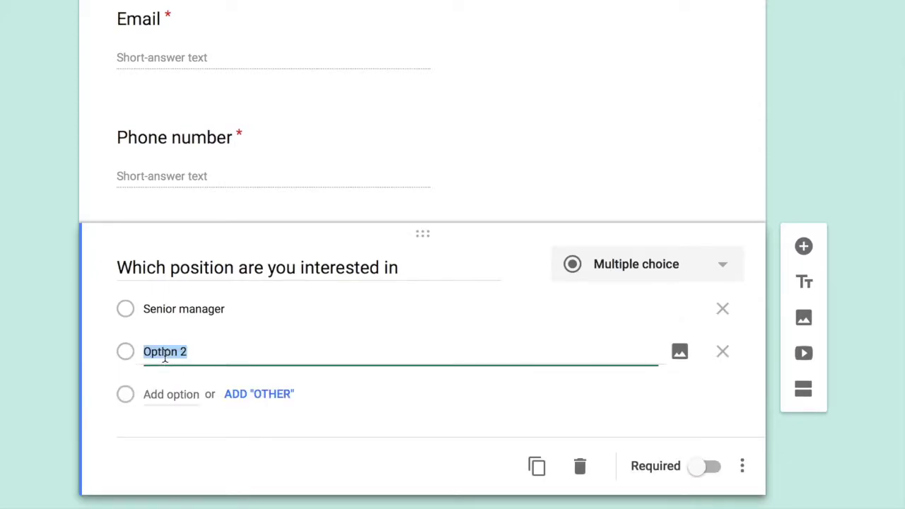
click(263, 396)
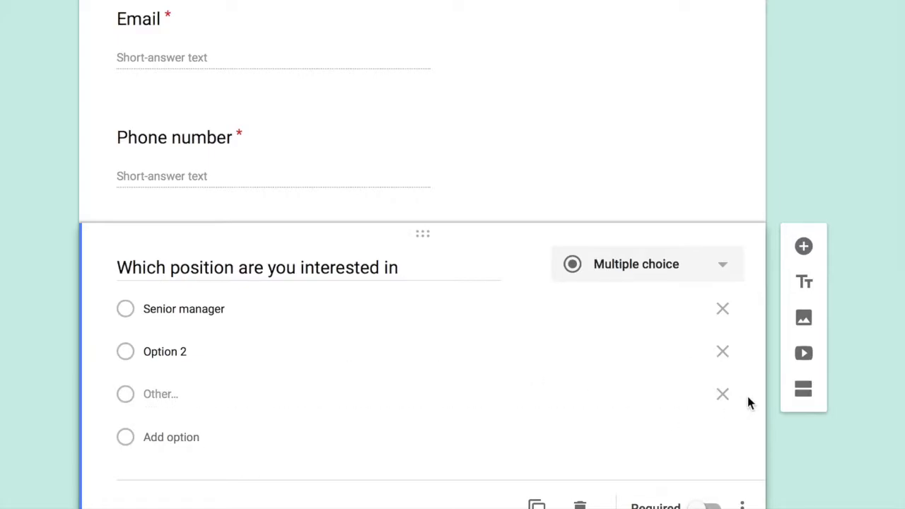
click(723, 393)
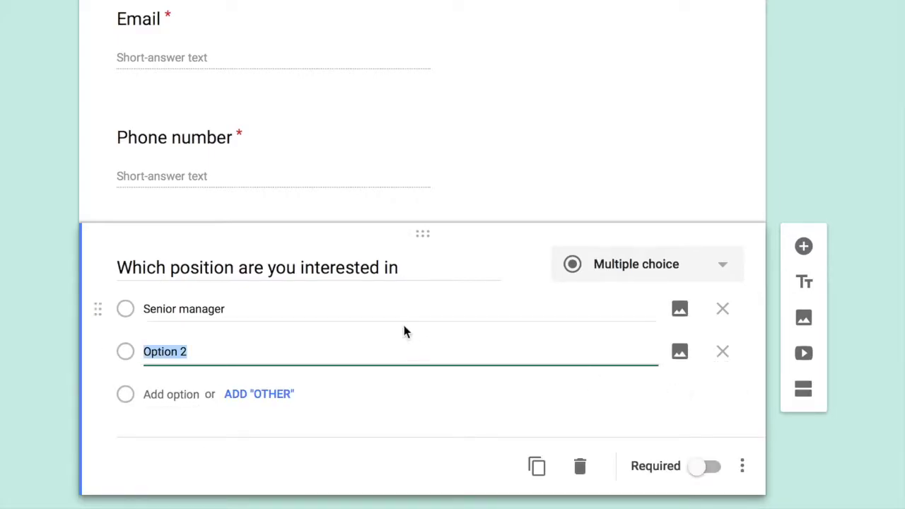
click(285, 357)
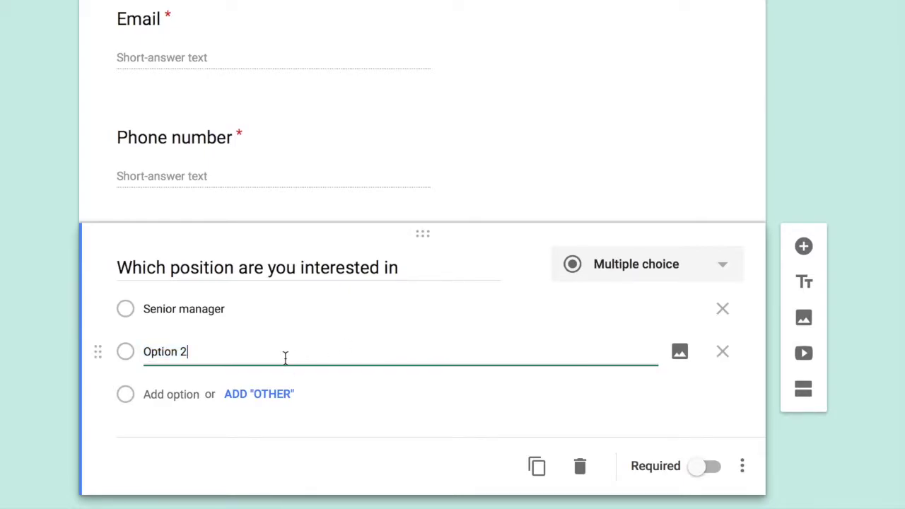
key(BackSpace)
key(BackSpace)
key(BackSpace)
key(BackSpace)
key(BackSpace)
key(BackSpace)
key(BackSpace)
key(BackSpace)
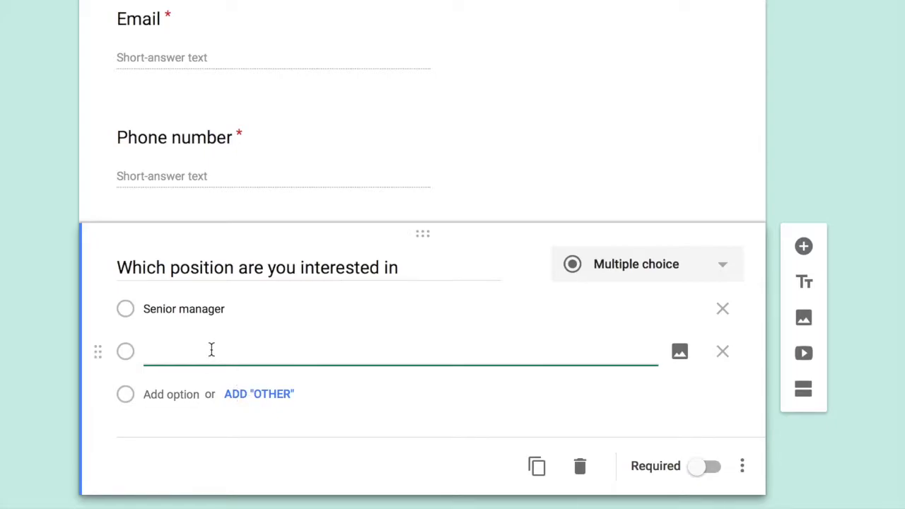
text(Assistant engineer)
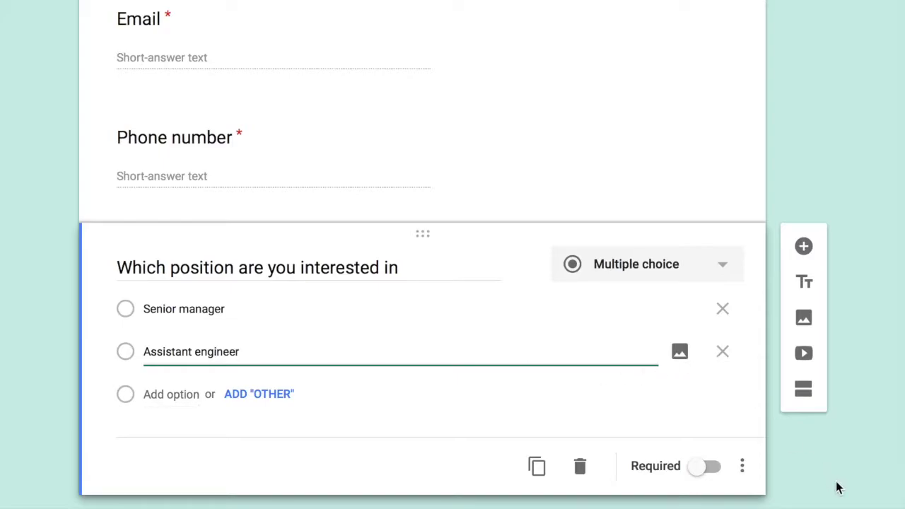
click(837, 487)
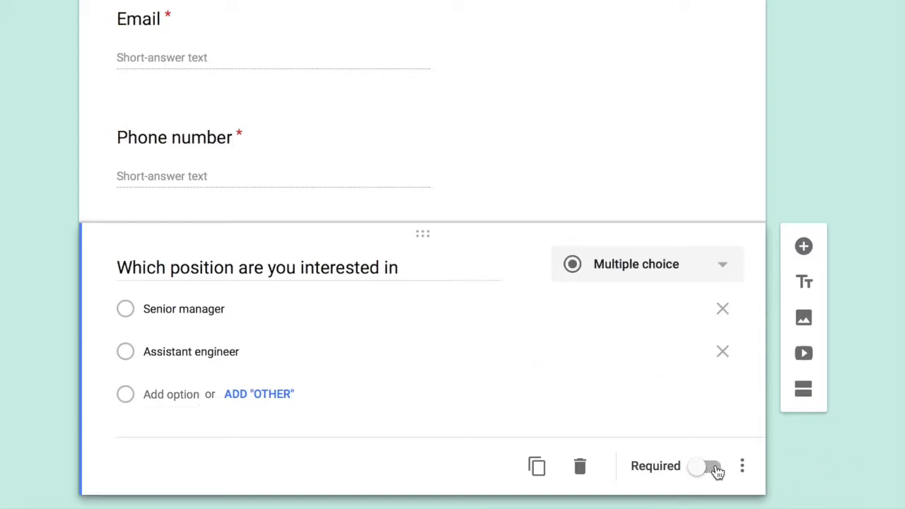
click(714, 468)
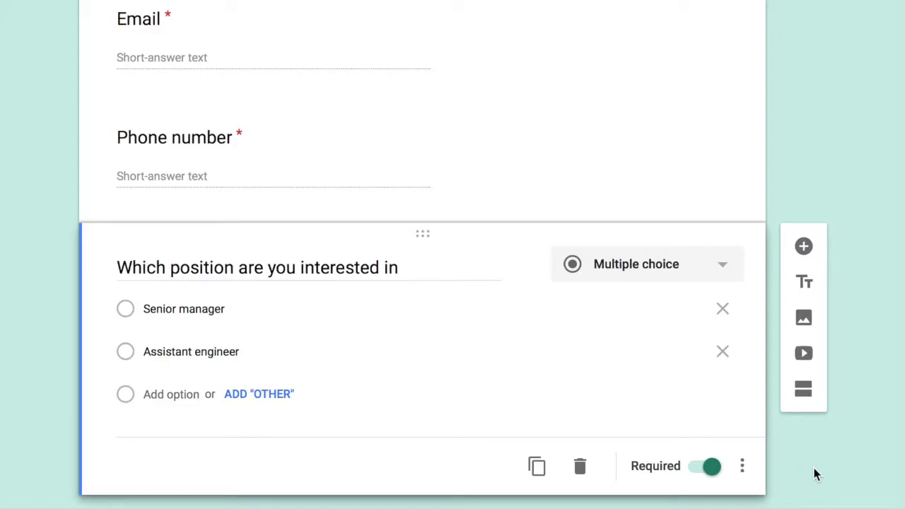
Add a file upload question titled "Upload a resume", accepting that respondents upload files to Drive.
scroll(816, 473, down, 1)
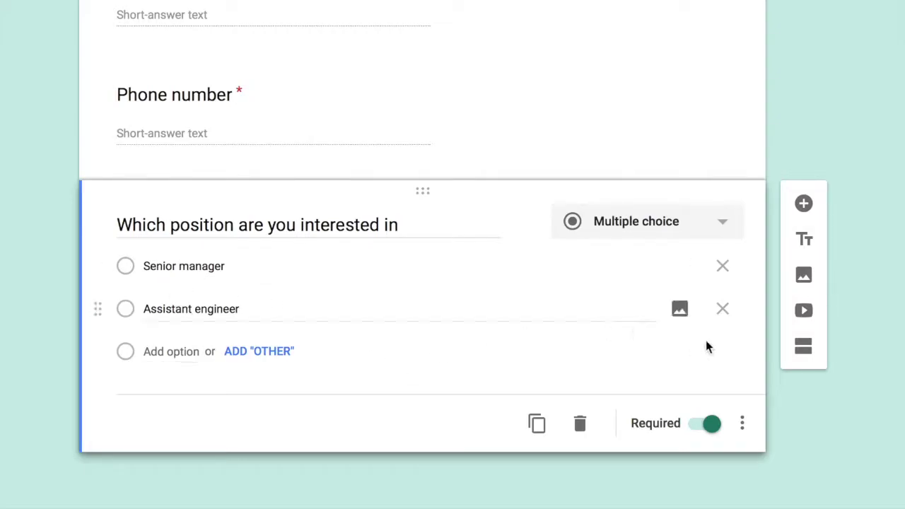
click(804, 204)
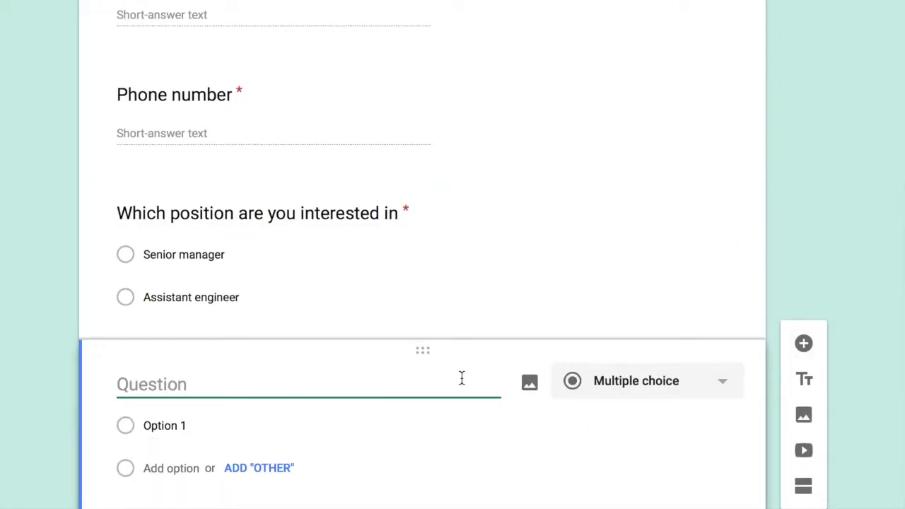
click(662, 381)
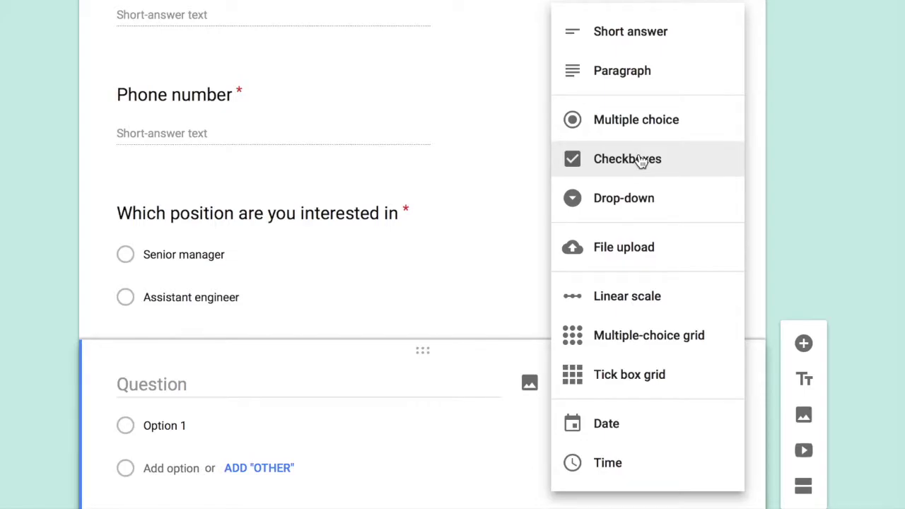
click(596, 255)
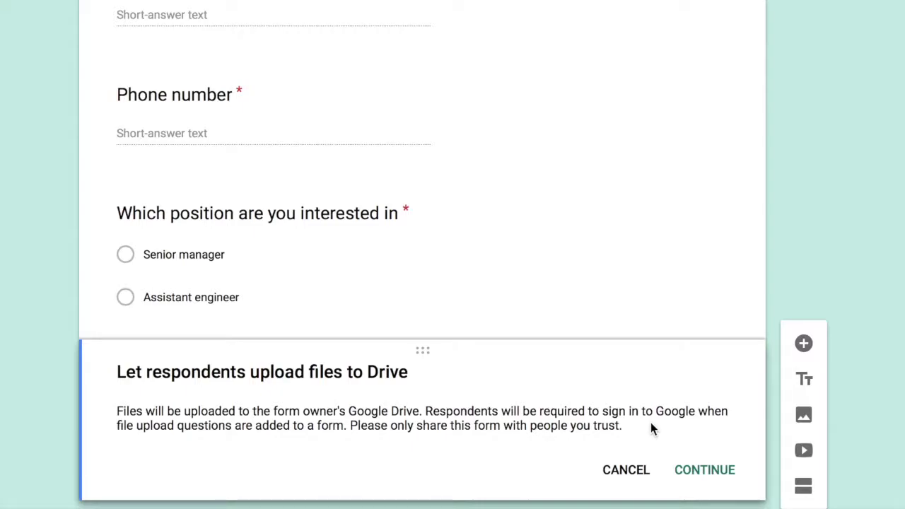
click(692, 473)
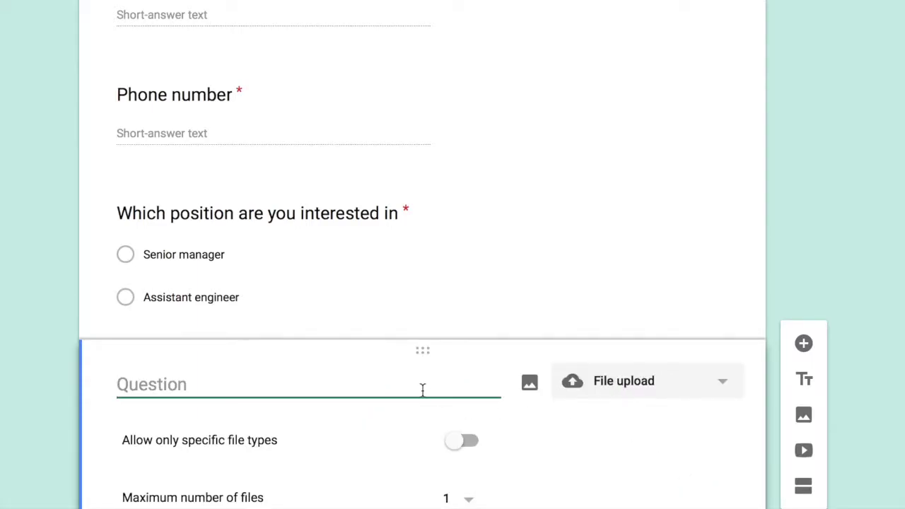
text(Upload a)
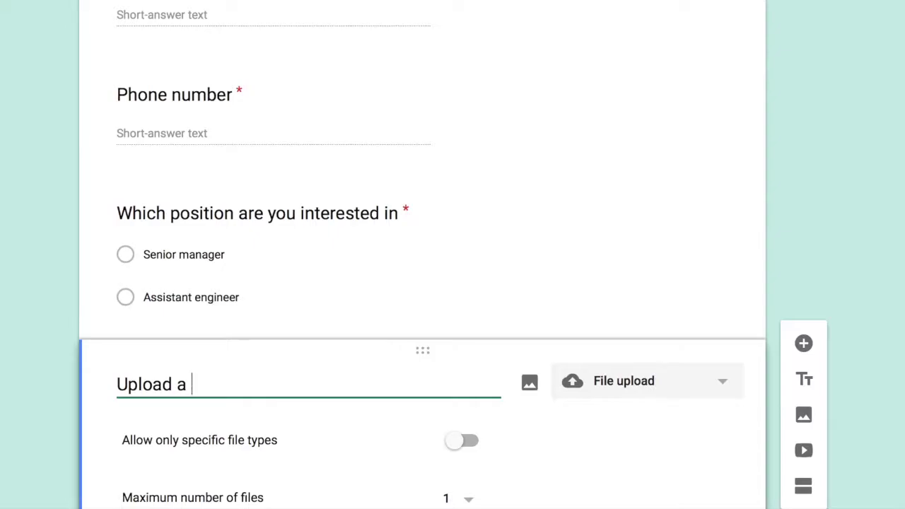
text( resume)
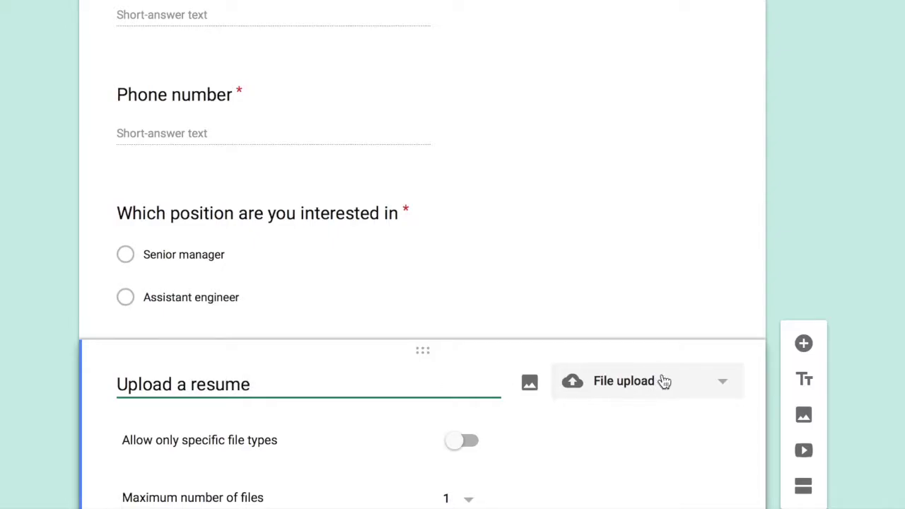
click(521, 365)
Restrict the resume upload to specific file types, allowing only Document and PDF.
scroll(521, 365, down, 2)
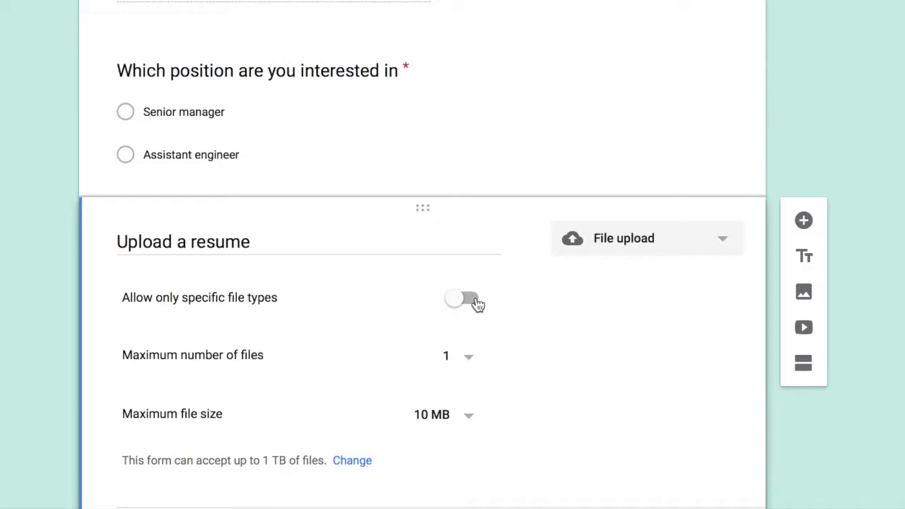
click(477, 302)
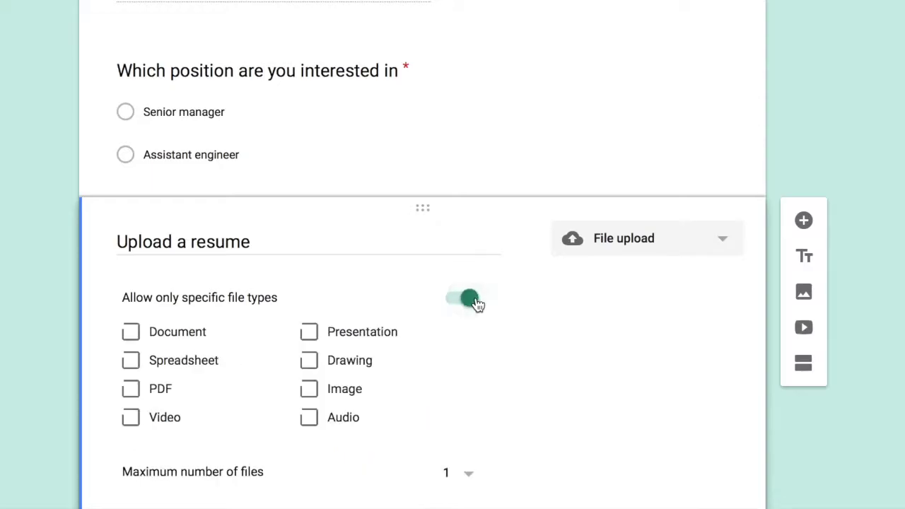
click(131, 334)
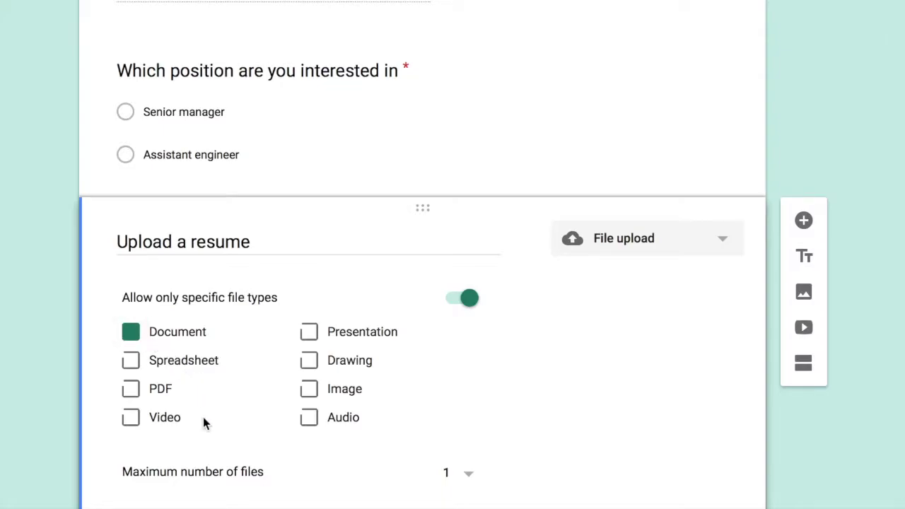
click(133, 393)
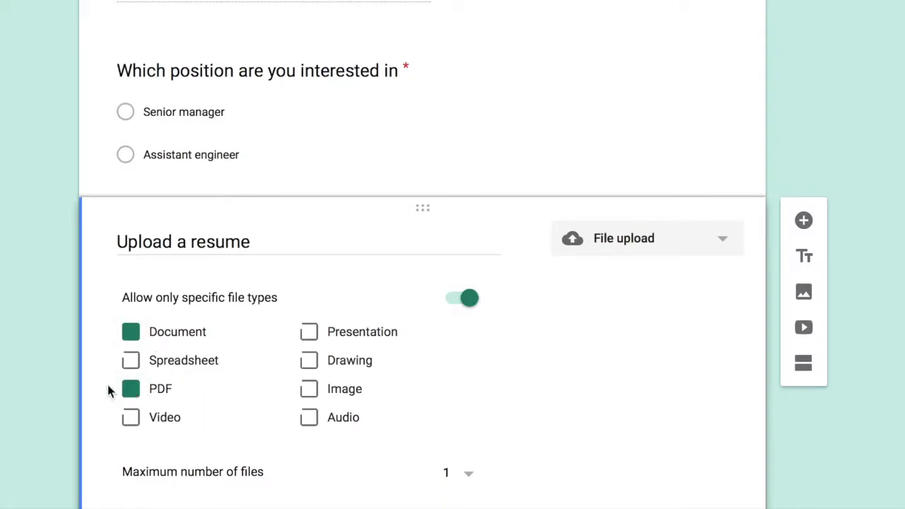
Set the maximum file size for the resume upload to 10 MB.
scroll(76, 370, down, 3)
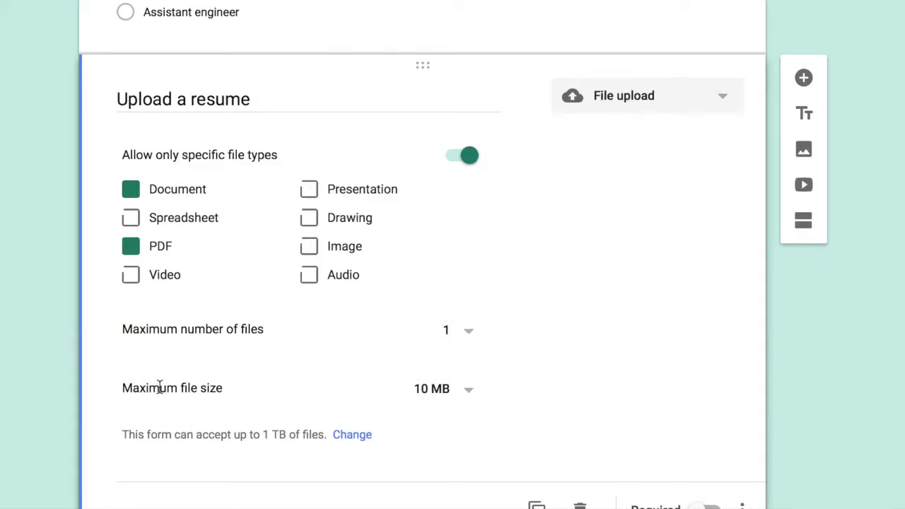
click(460, 393)
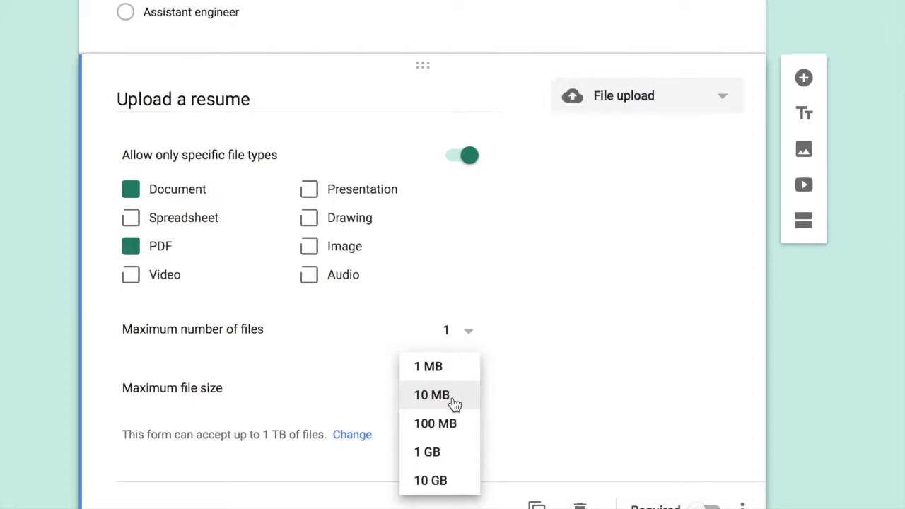
click(453, 401)
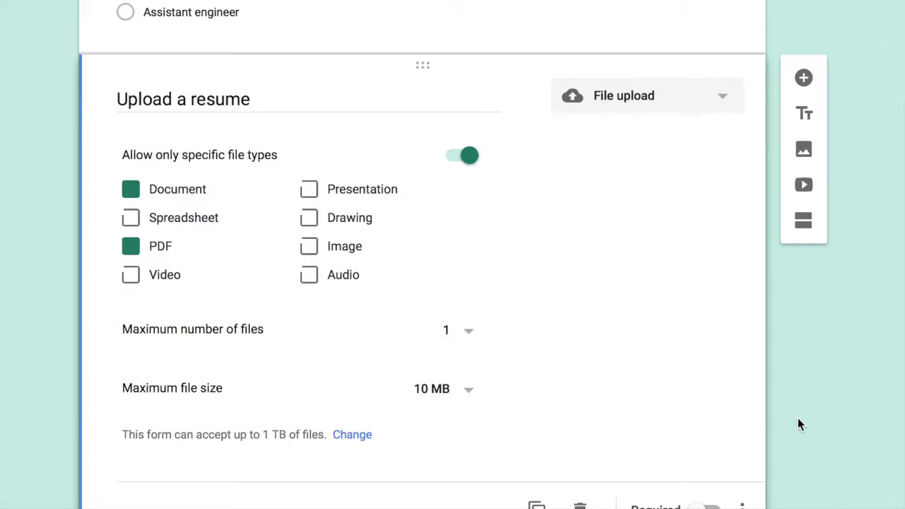
Add the description "The file less than 10mb" to the resume upload question and make it required.
scroll(798, 424, down, 2)
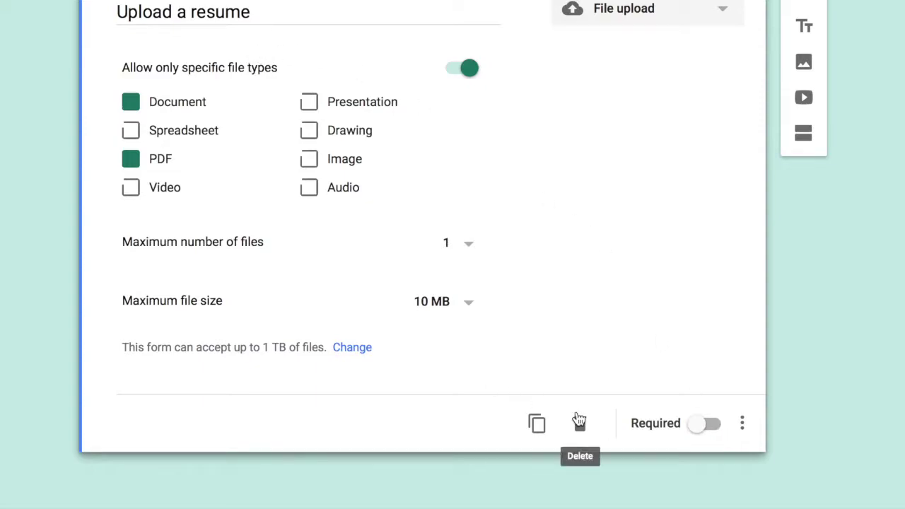
click(742, 424)
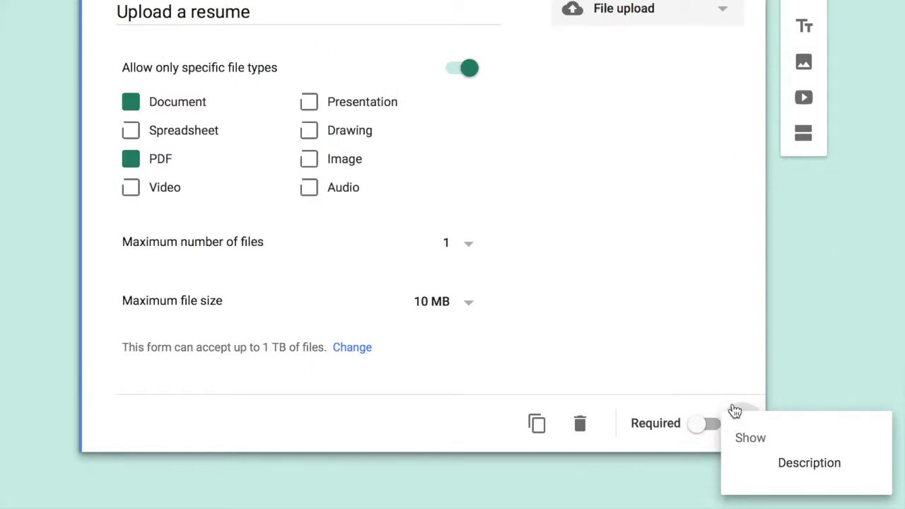
click(806, 380)
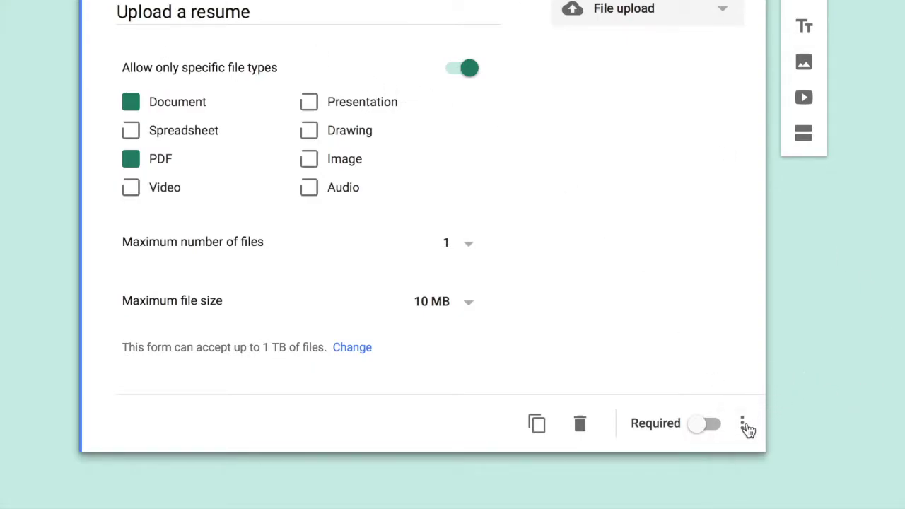
click(743, 427)
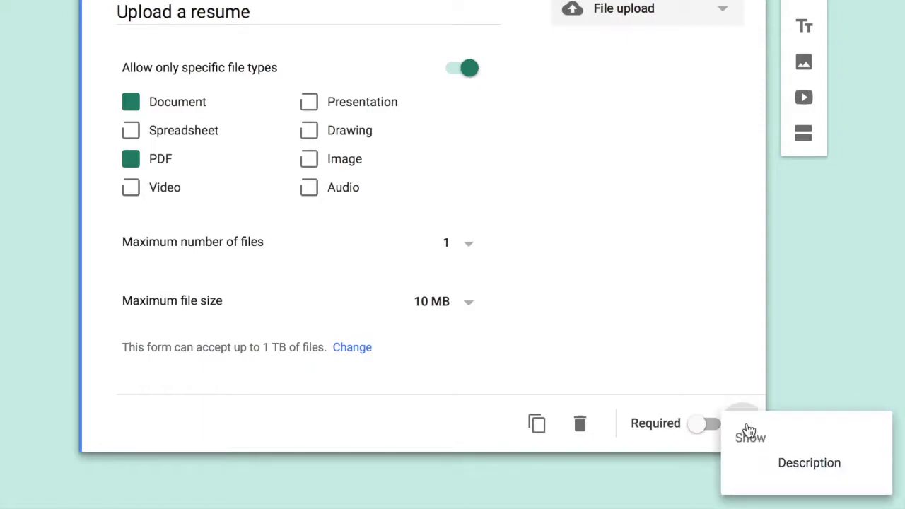
click(811, 463)
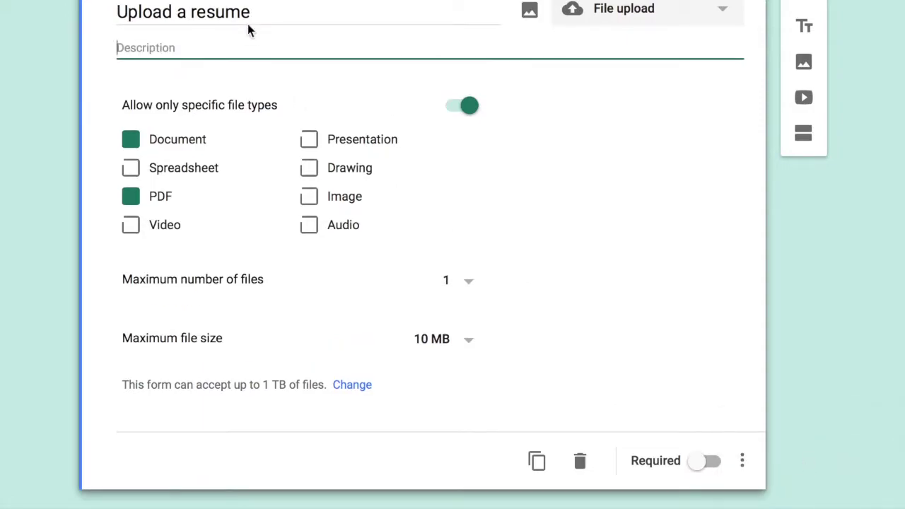
text(T)
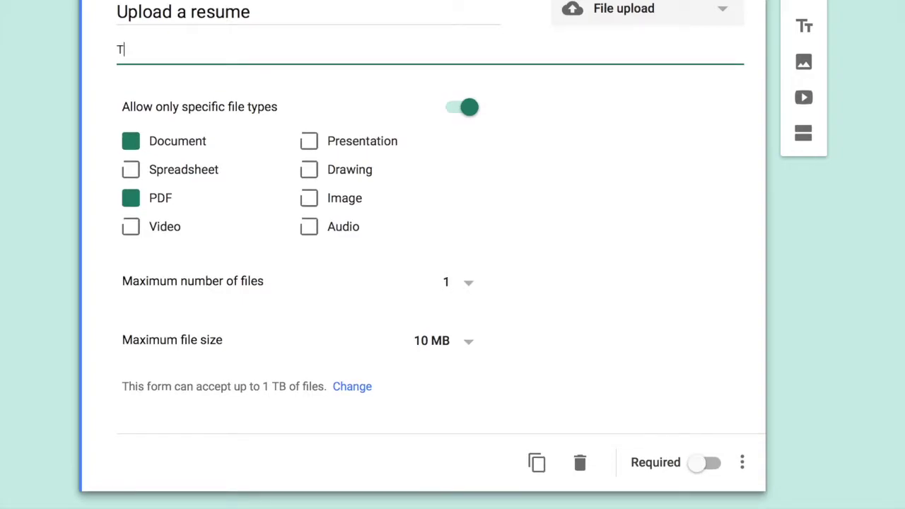
text(he file less than 10mb)
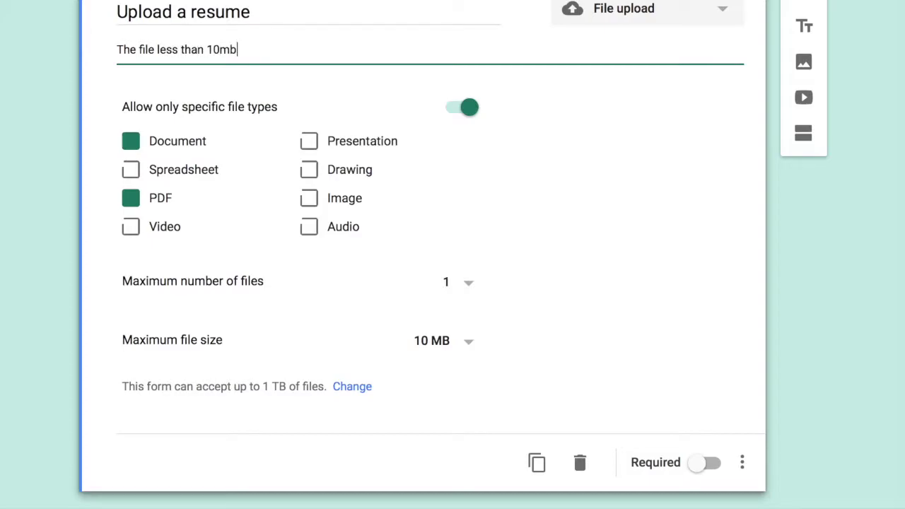
click(814, 299)
scroll(815, 305, down, 1)
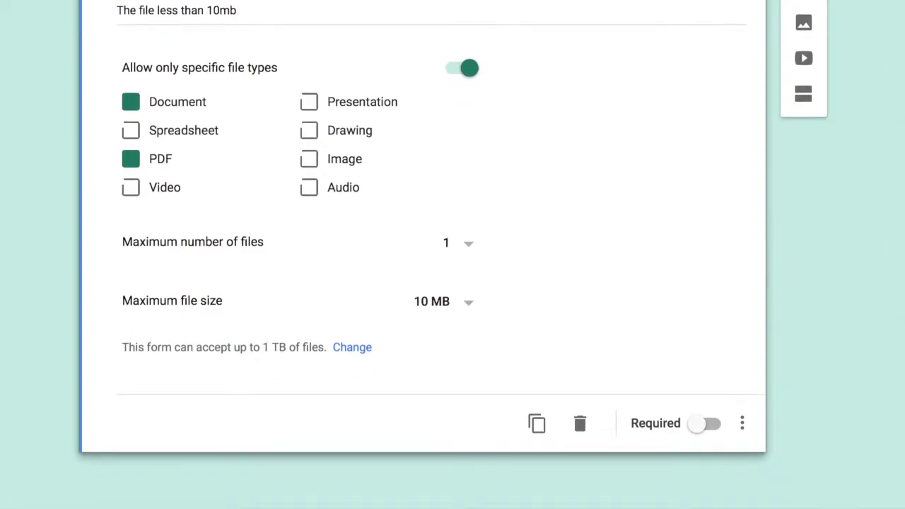
click(717, 425)
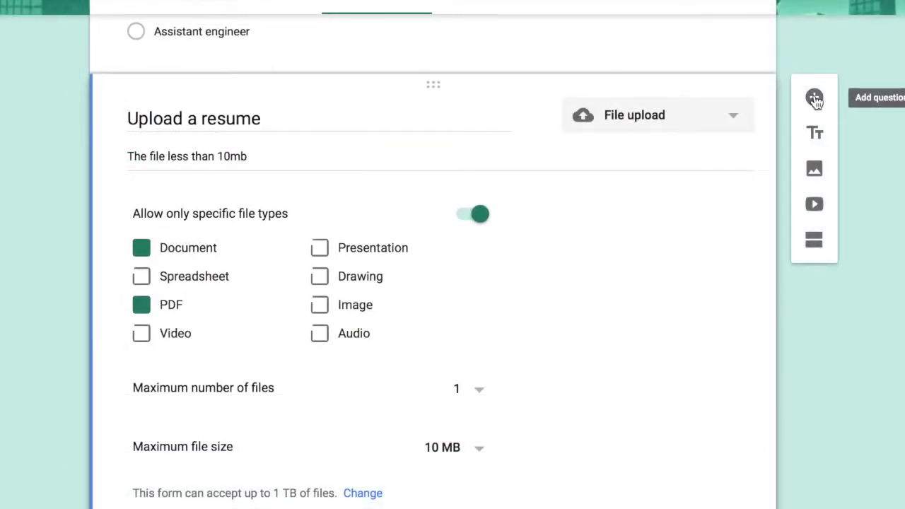
Add a new question titled "Where are you from" and set its type to Drop-down.
click(815, 97)
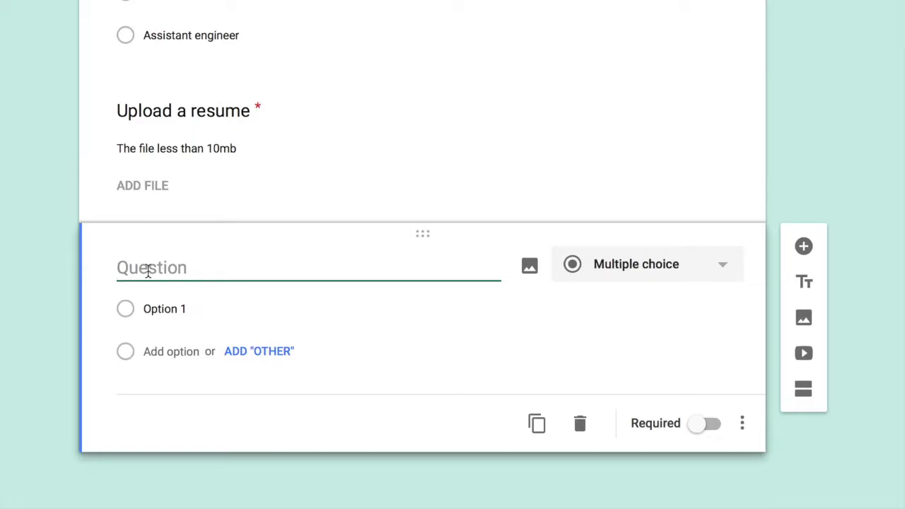
text(W)
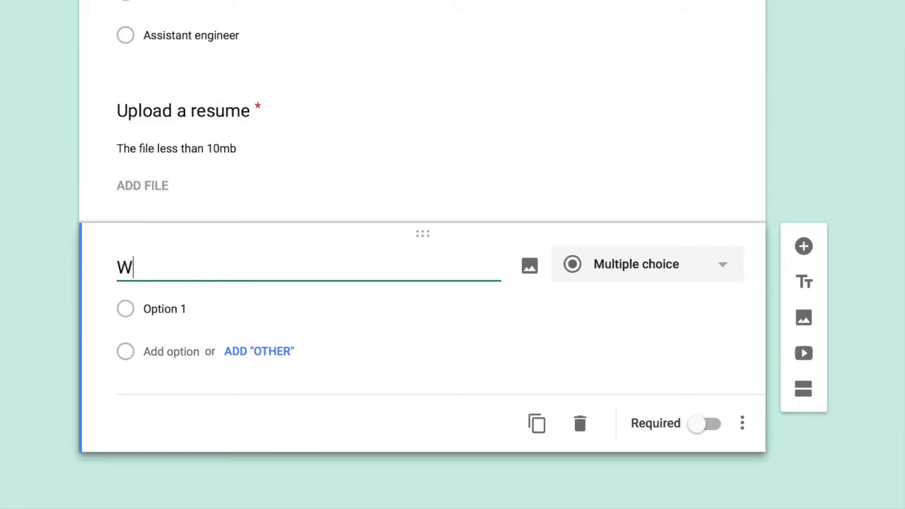
text(here a)
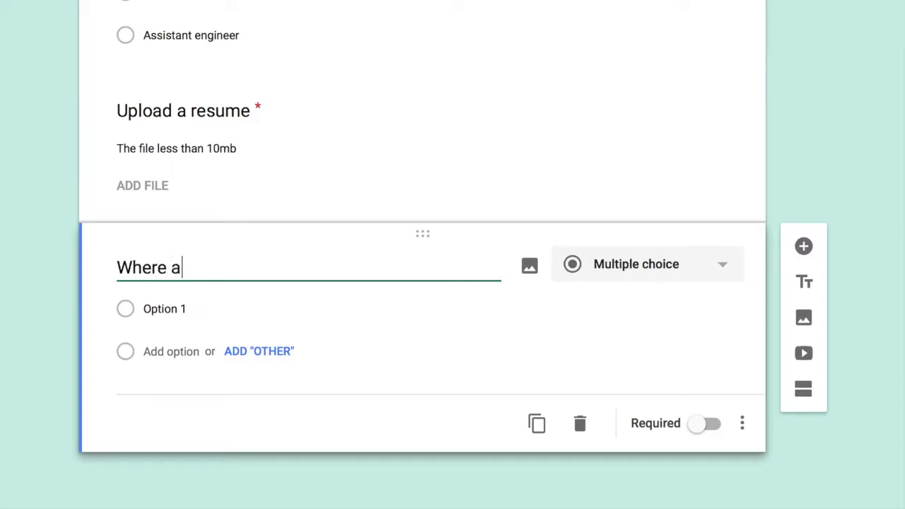
text(re you from)
click(616, 311)
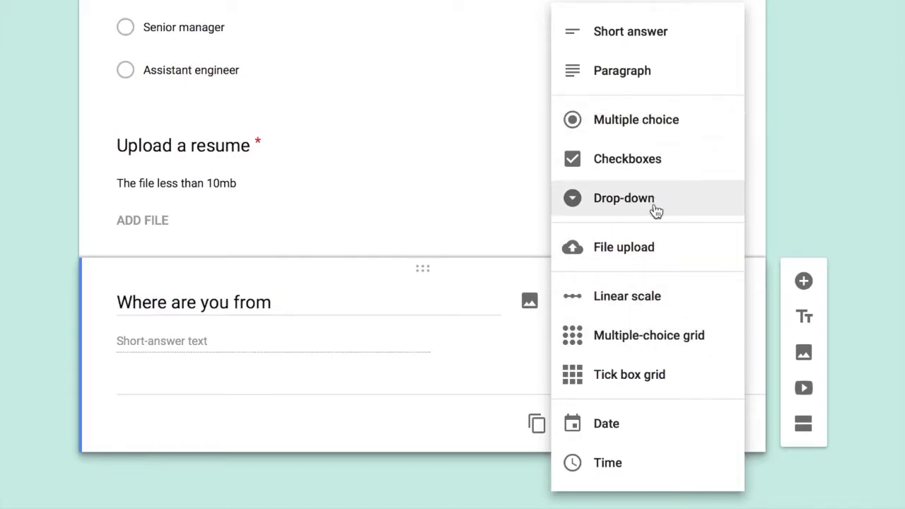
click(656, 211)
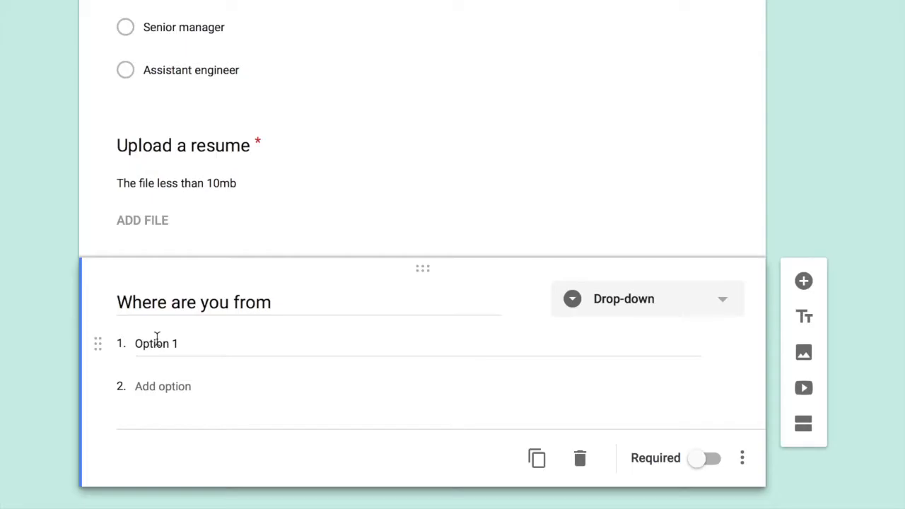
Enter "Delhi" and "Hyderabad" as the first two options of the "Where are you from" question.
click(188, 344)
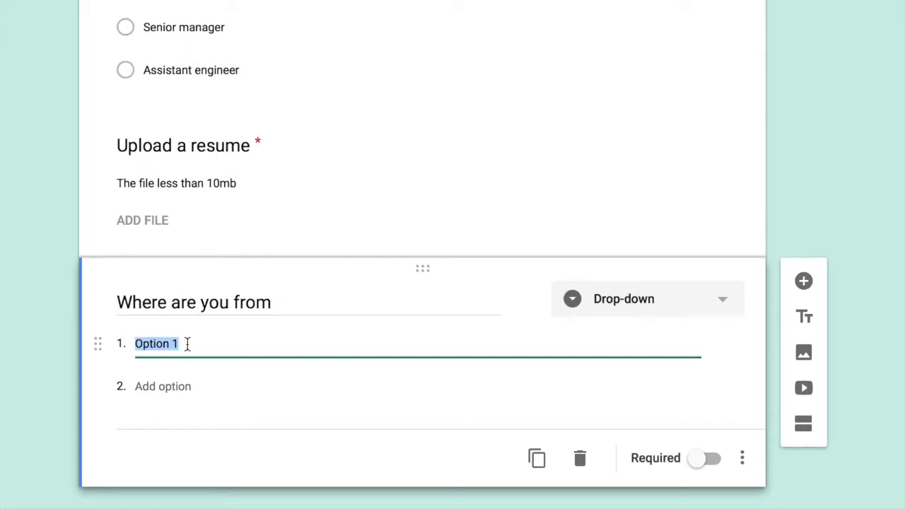
text(Delhi)
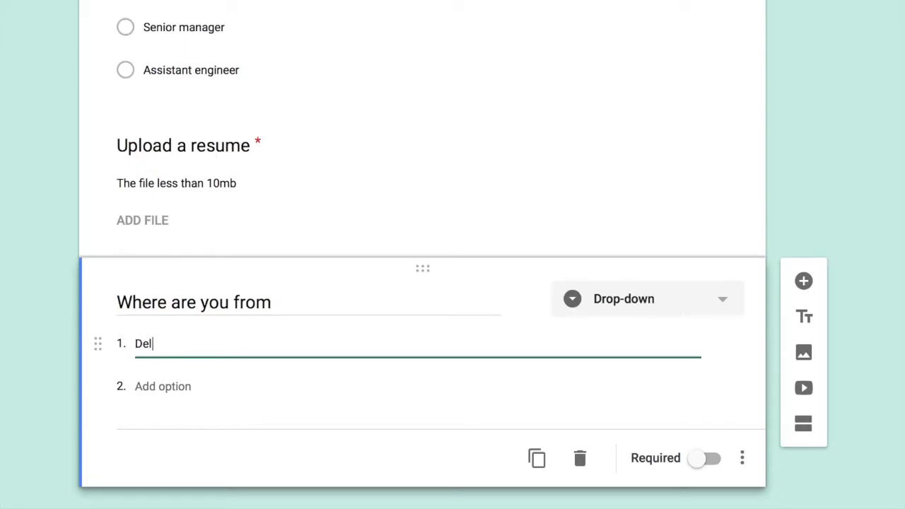
click(162, 386)
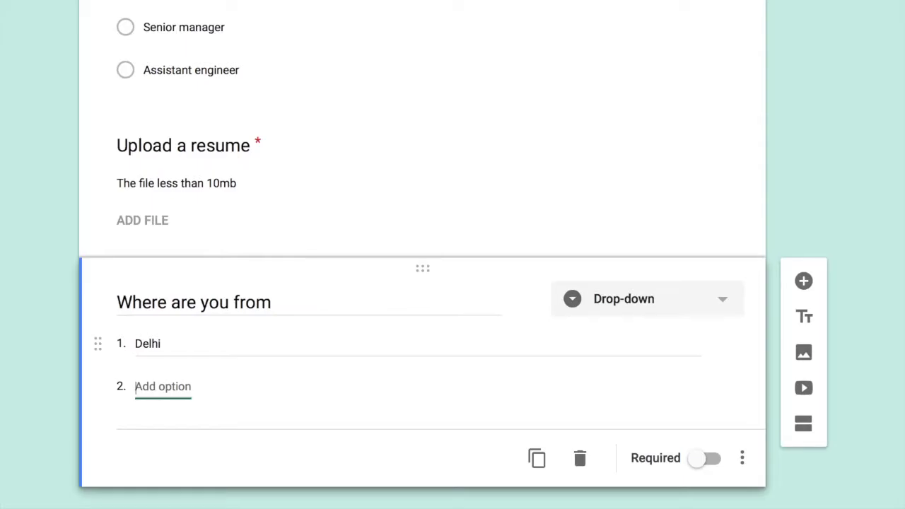
text(Hy)
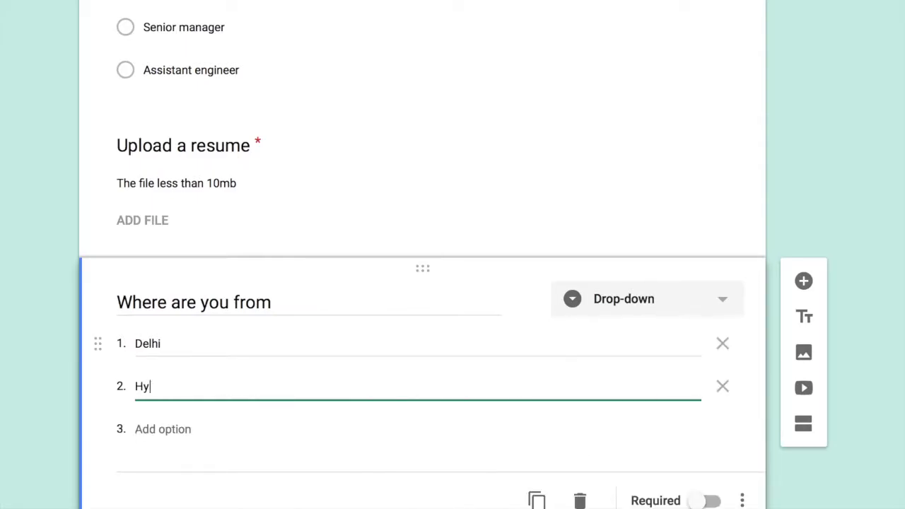
text(derabad)
key(Tab)
Add "Mumbai" and "Pune" as the third and fourth options of the "Where are you from" question.
click(159, 428)
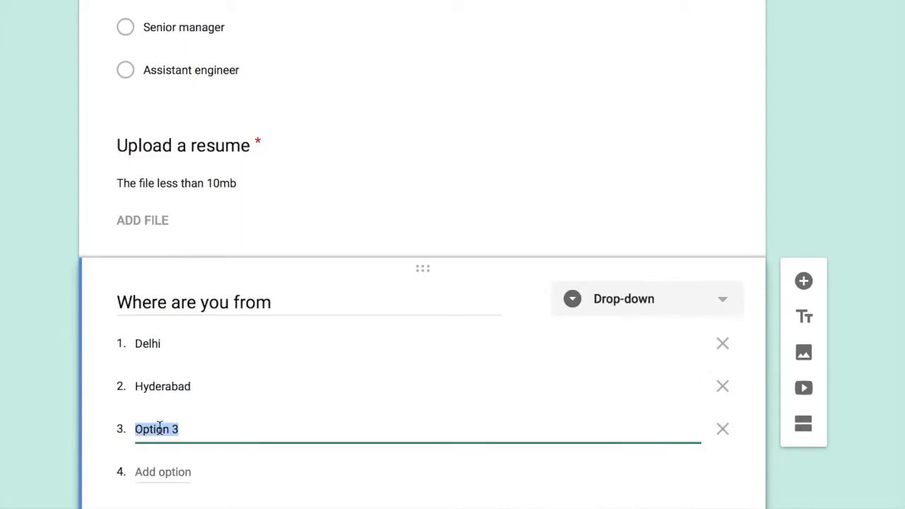
text(Mu)
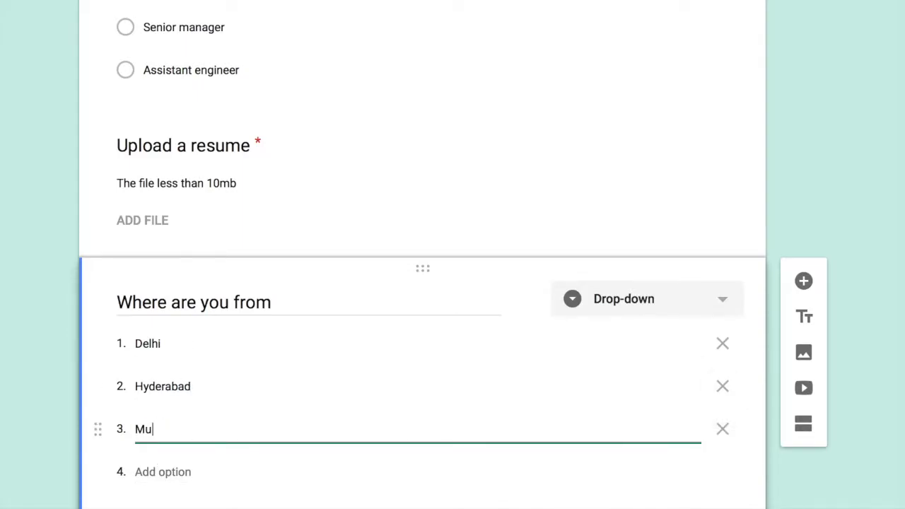
text(mbai)
key(Tab)
click(162, 473)
key(BackSpace)
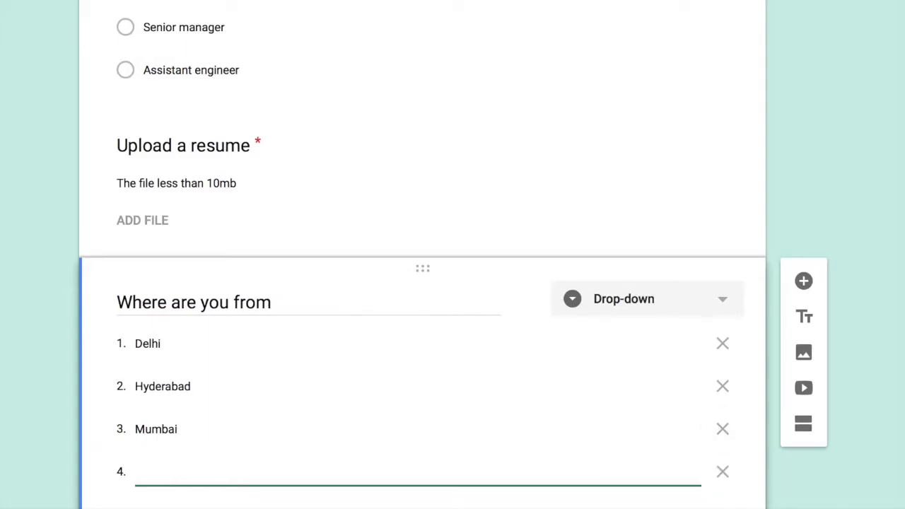
text(Pune)
click(47, 410)
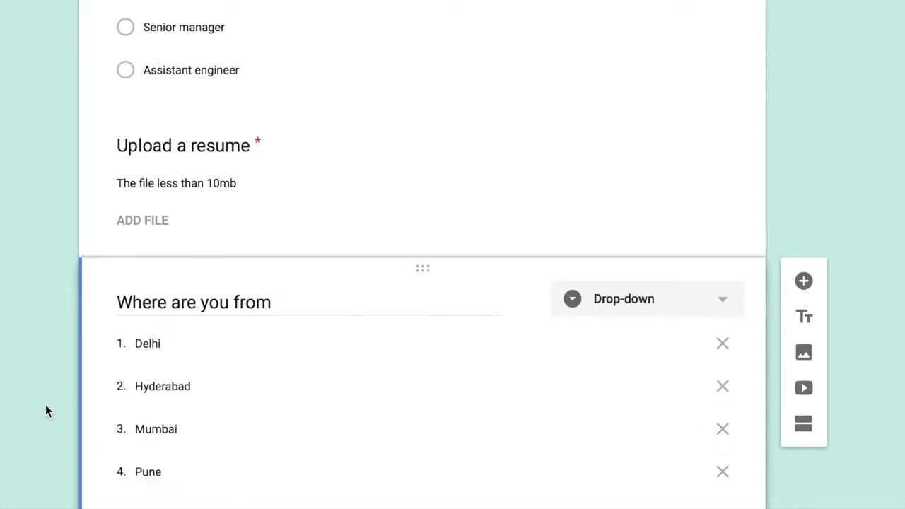
Make the "Where are you from" question required.
scroll(47, 410, down, 1)
scroll(453, 255, down, 3)
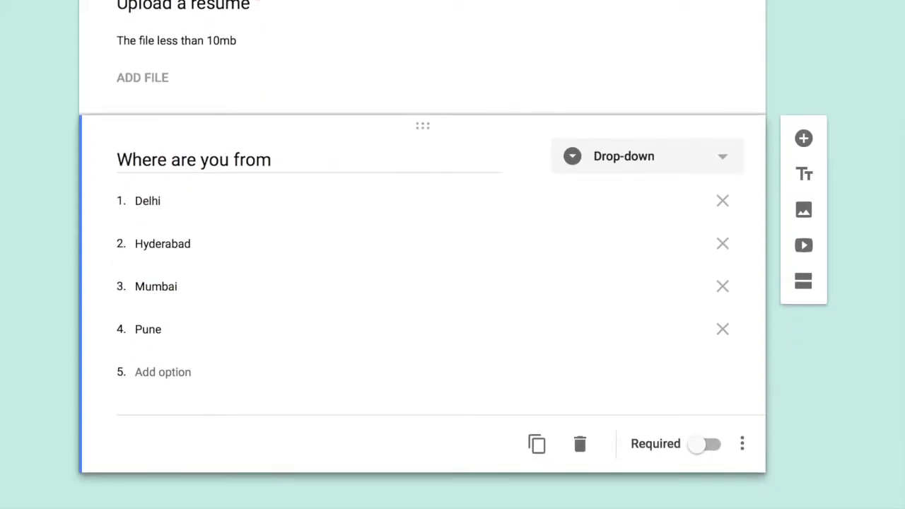
click(716, 448)
Add a short-answer question titled "How many years of experience do you have" with number response validation.
click(804, 141)
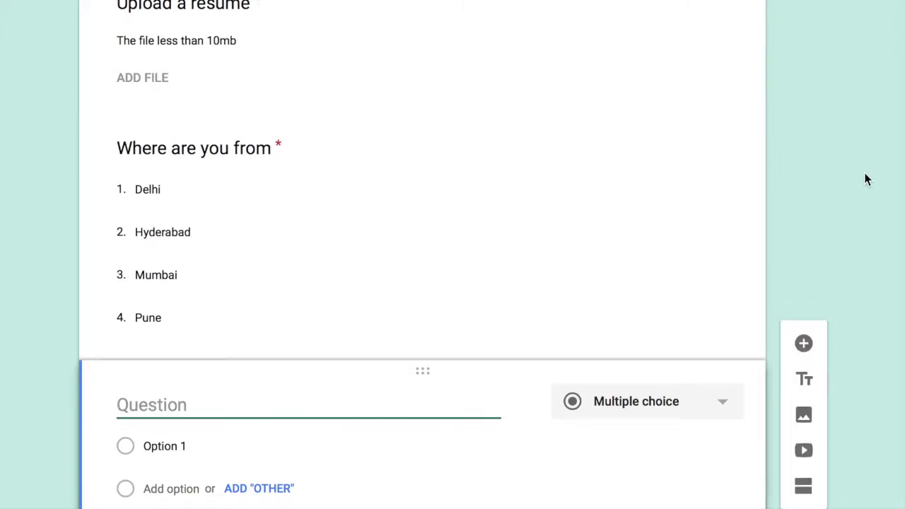
text(How)
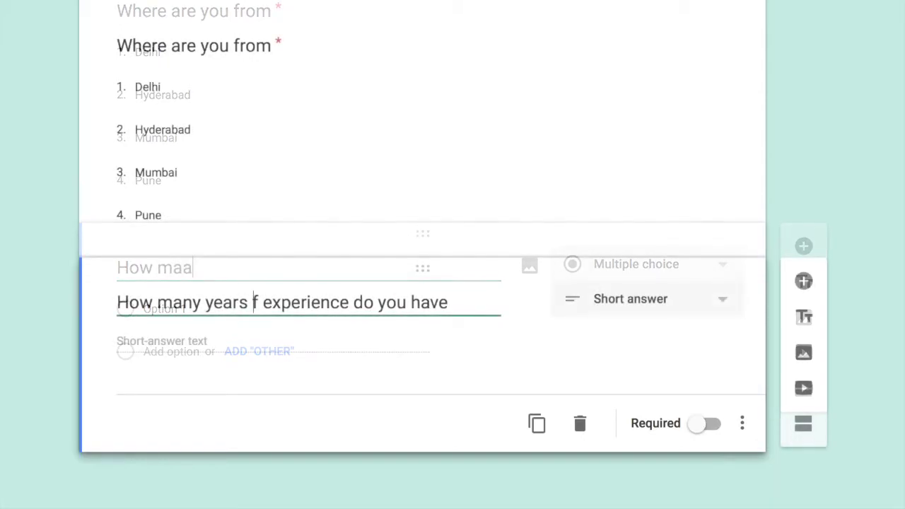
text(of experience do you have)
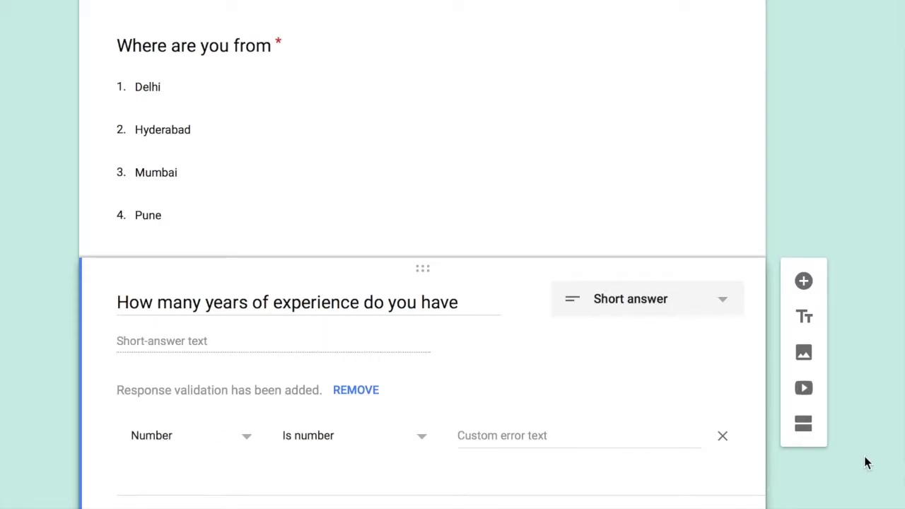
Set the experience question's validation to accept only numbers between 0 and 5.
scroll(864, 458, down, 1)
scroll(864, 456, down, 1)
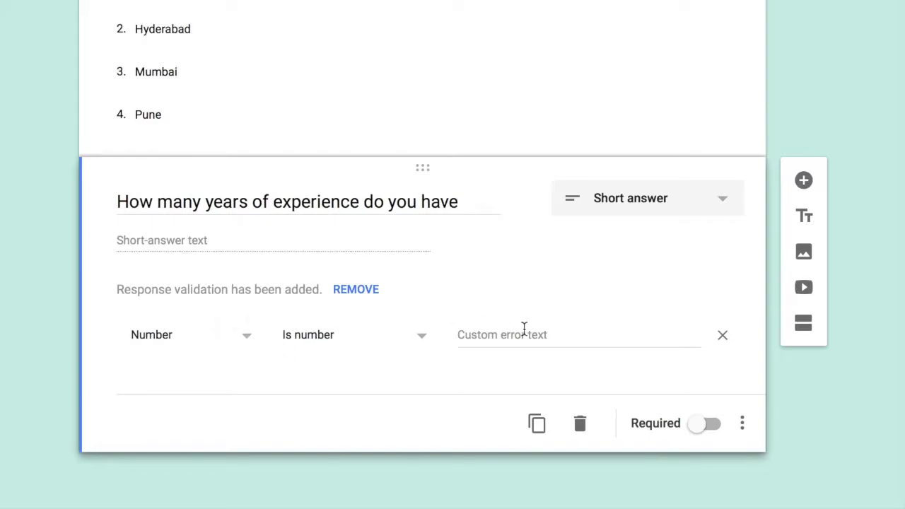
click(414, 332)
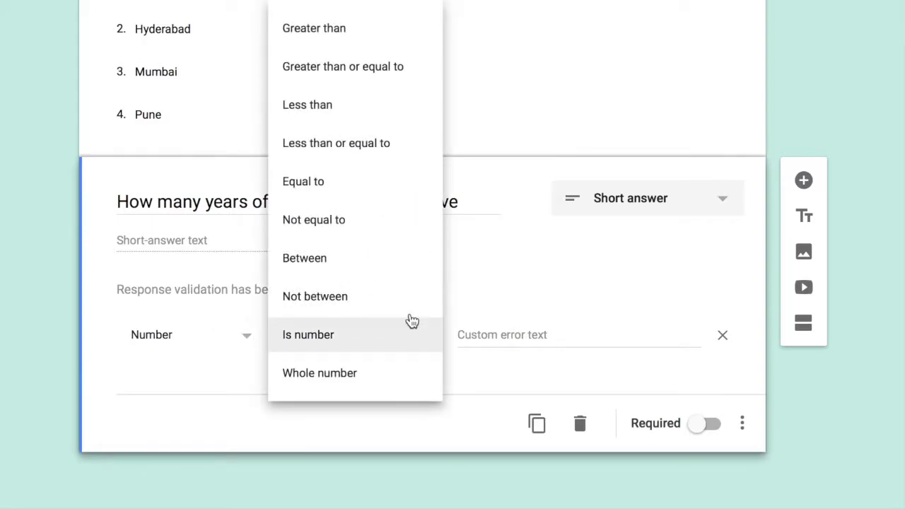
click(379, 276)
click(479, 335)
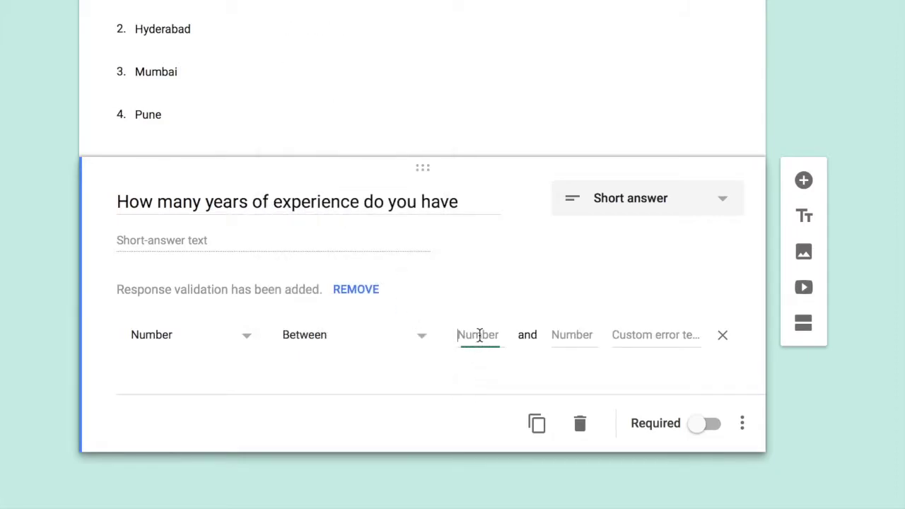
text(0)
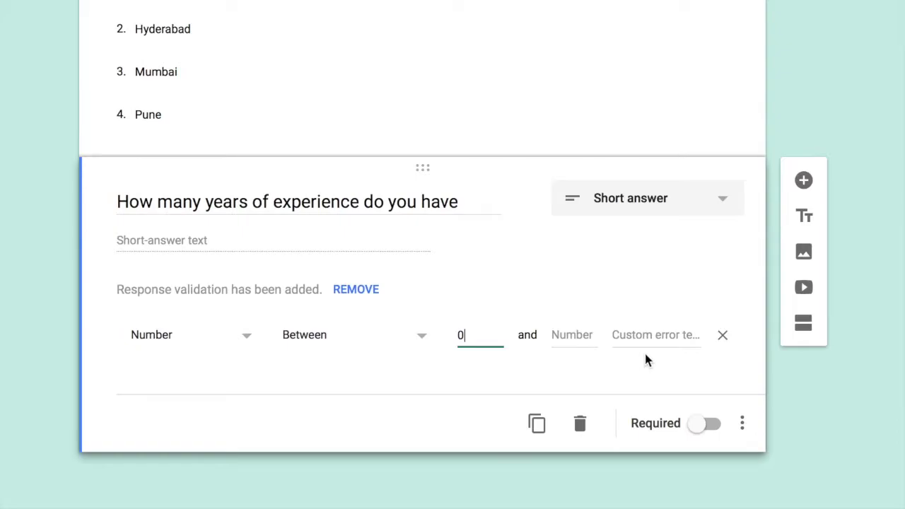
click(576, 330)
text(5)
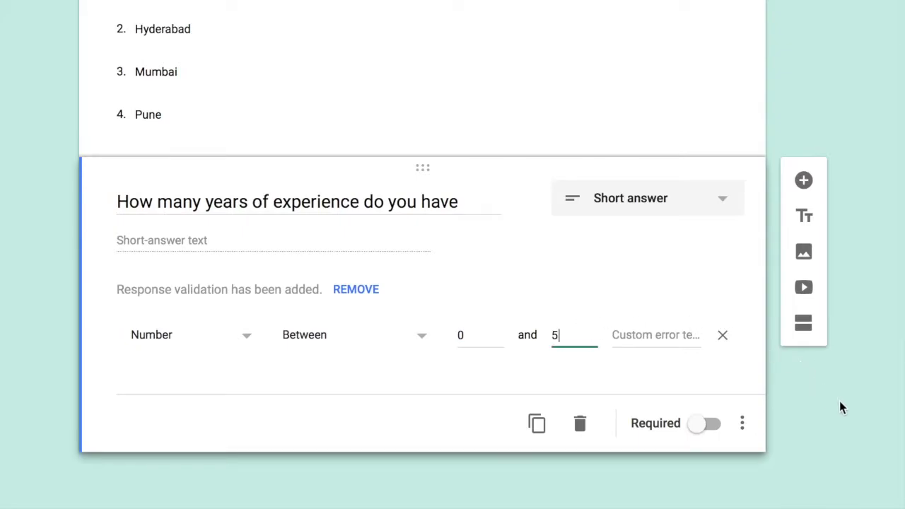
Set the experience question's custom validation error text to "We are interested in candidates having less experience".
click(651, 333)
text(We are interest)
text(ed in candid)
text(a)
key(BackSpace)
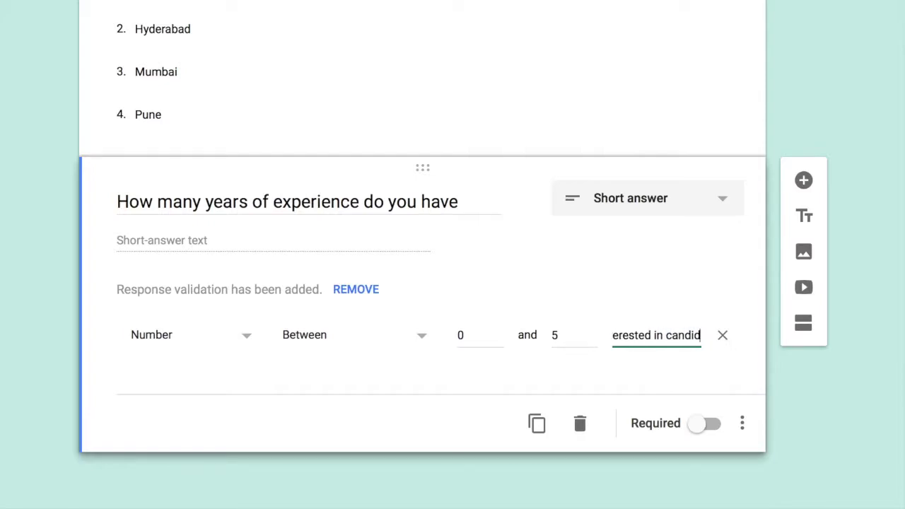
text(ates having le)
text(ss e)
text(xperi)
text(ence)
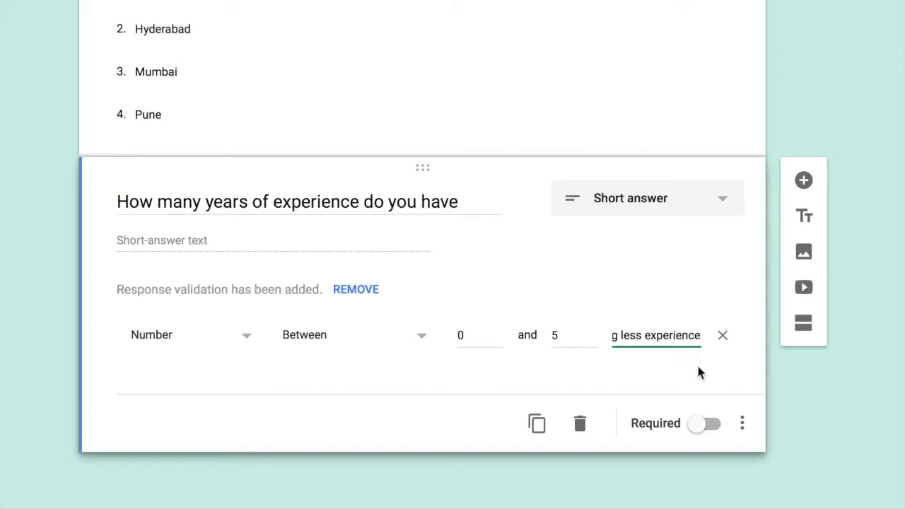
click(695, 378)
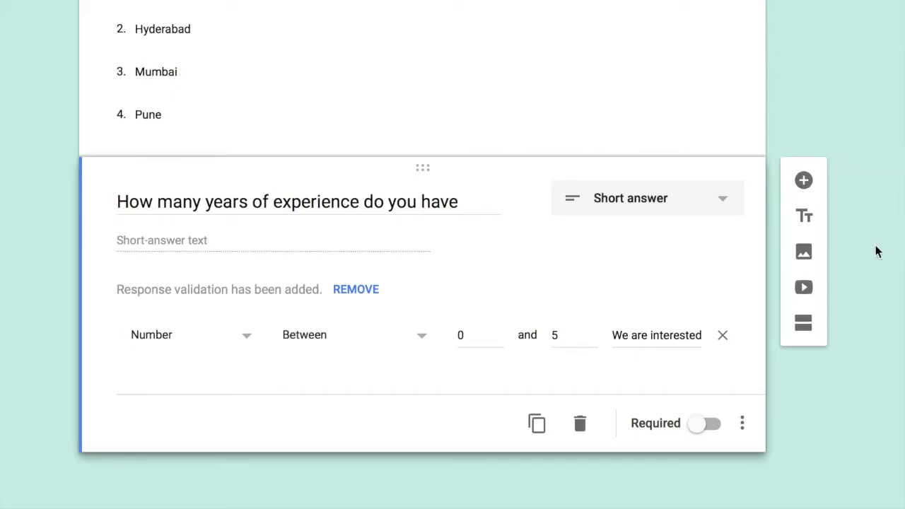
Add a paragraph question titled "Tell about yourself" below the experience question.
click(804, 179)
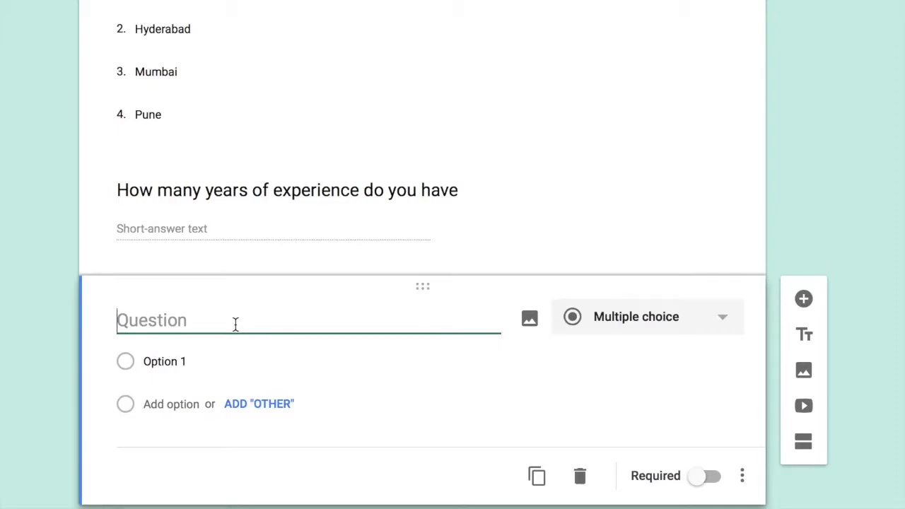
text(Tell a)
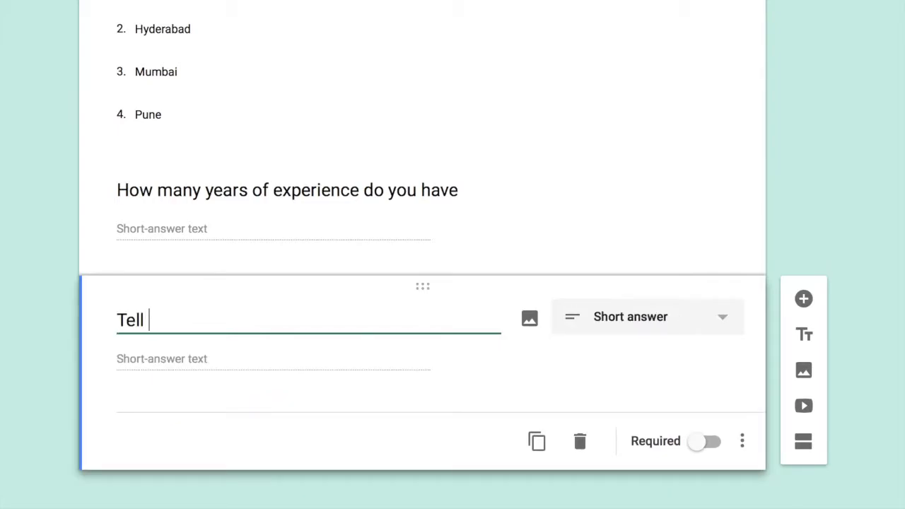
text(bout yourself)
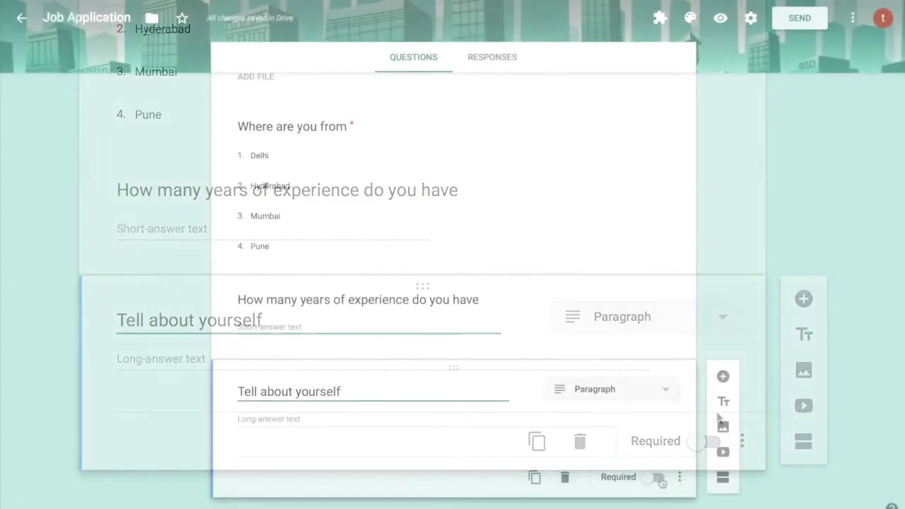
From the "Upload a resume" question, set the form's maximum size of all files uploaded to 10 GB and save the settings.
scroll(792, 430, up, 1)
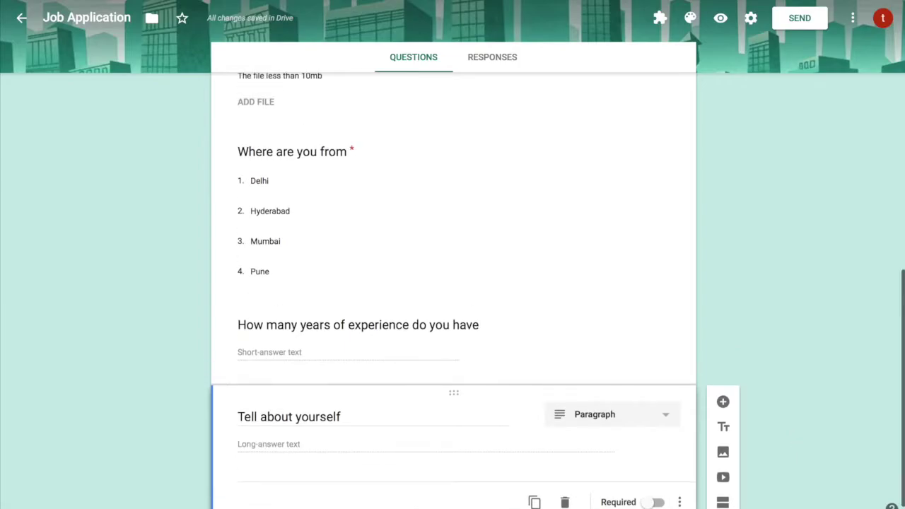
scroll(452, 283, up, 8)
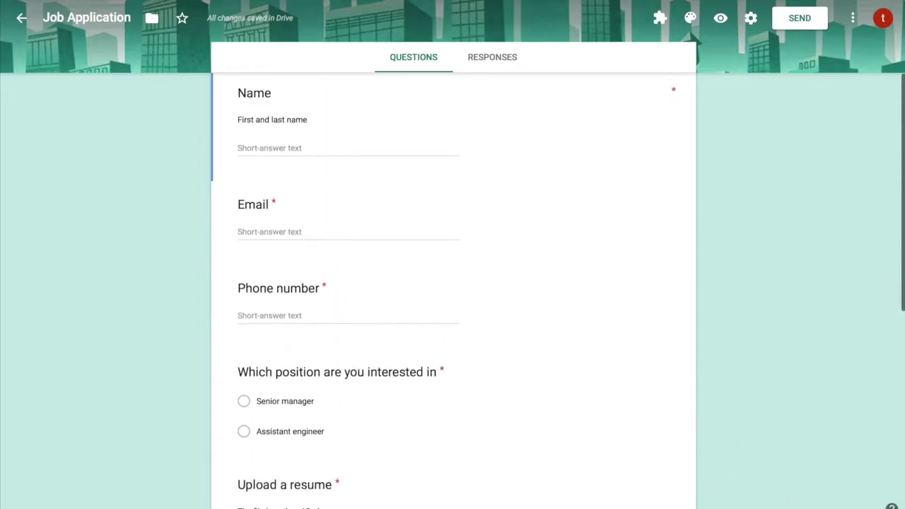
scroll(453, 283, down, 4)
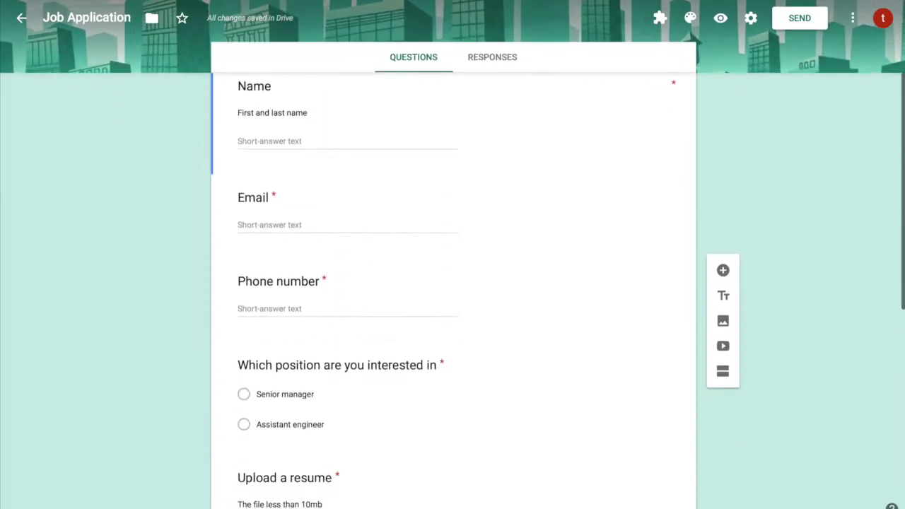
scroll(663, 286, up, 5)
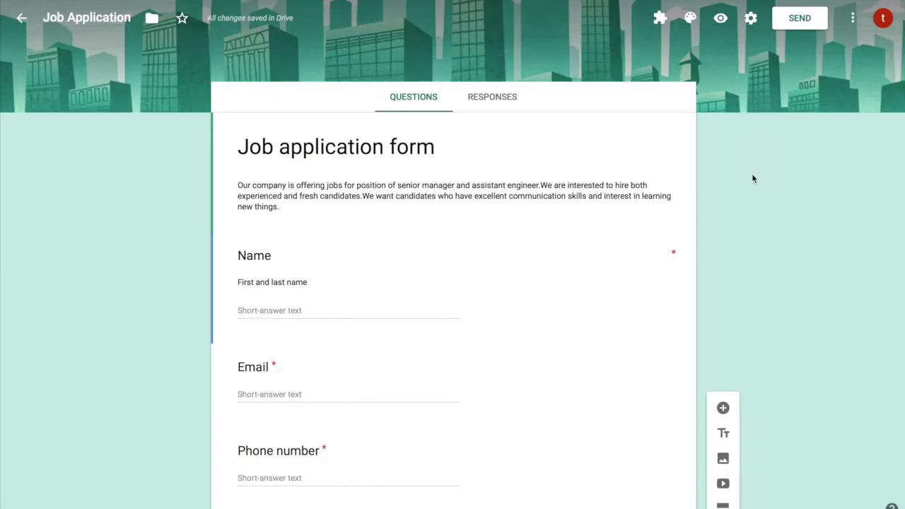
scroll(752, 173, down, 5)
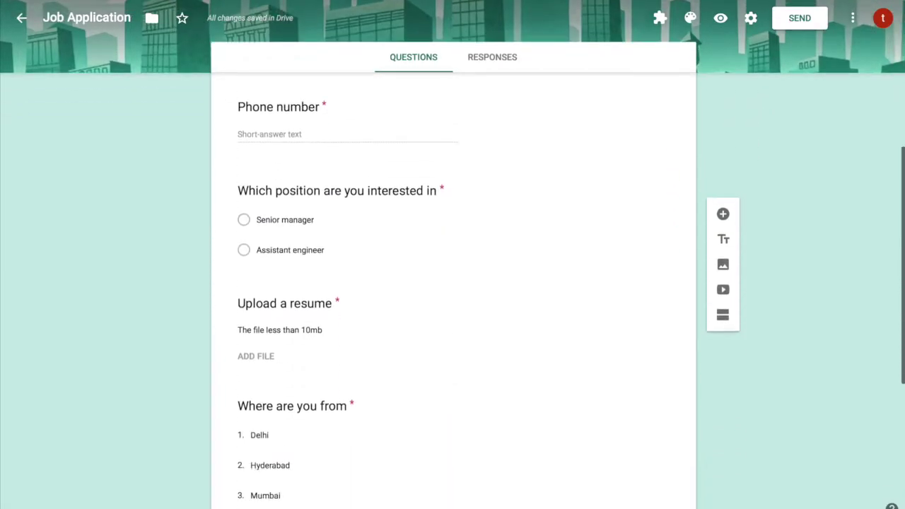
scroll(740, 178, down, 2)
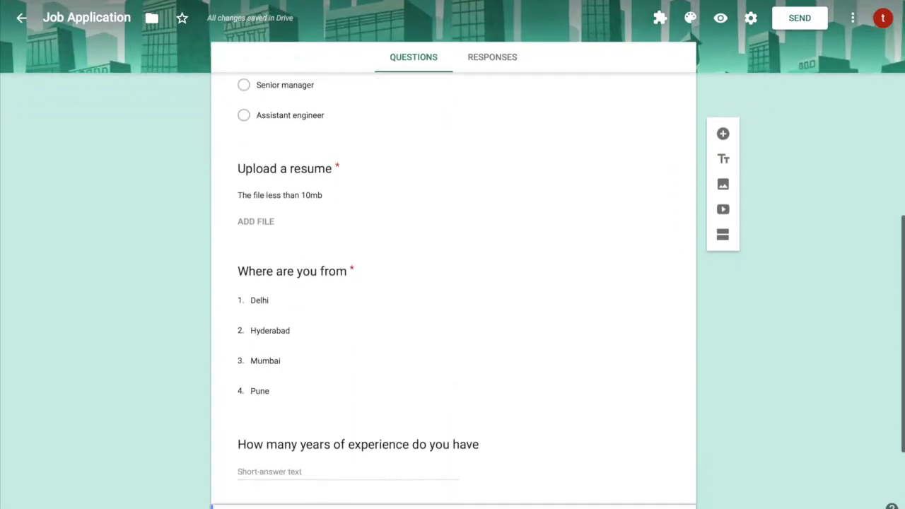
click(293, 225)
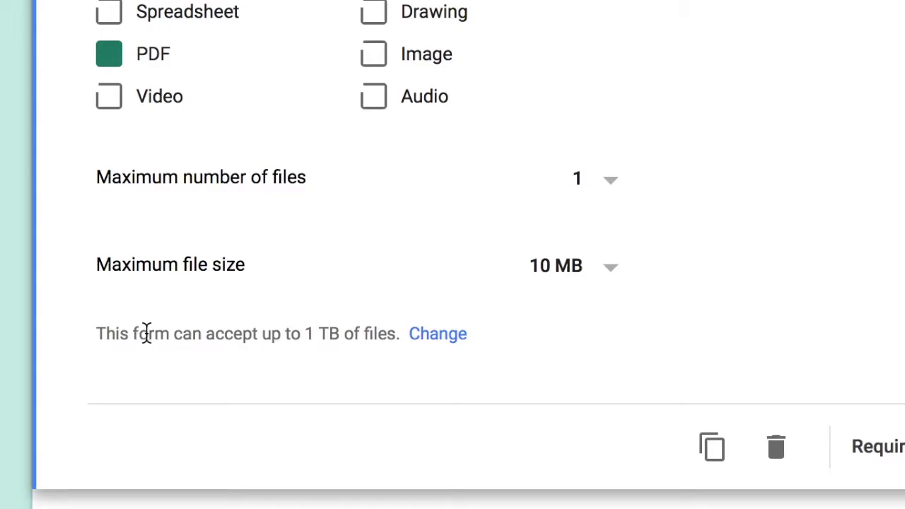
click(440, 343)
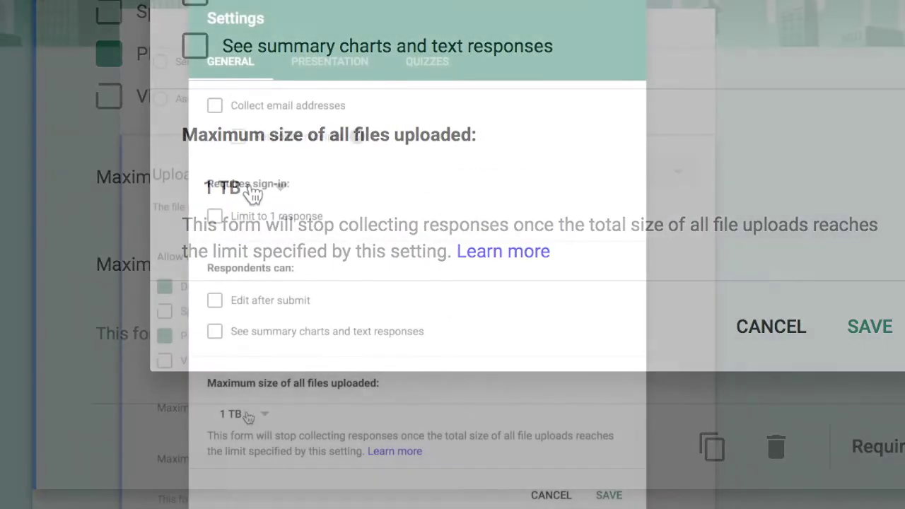
click(230, 189)
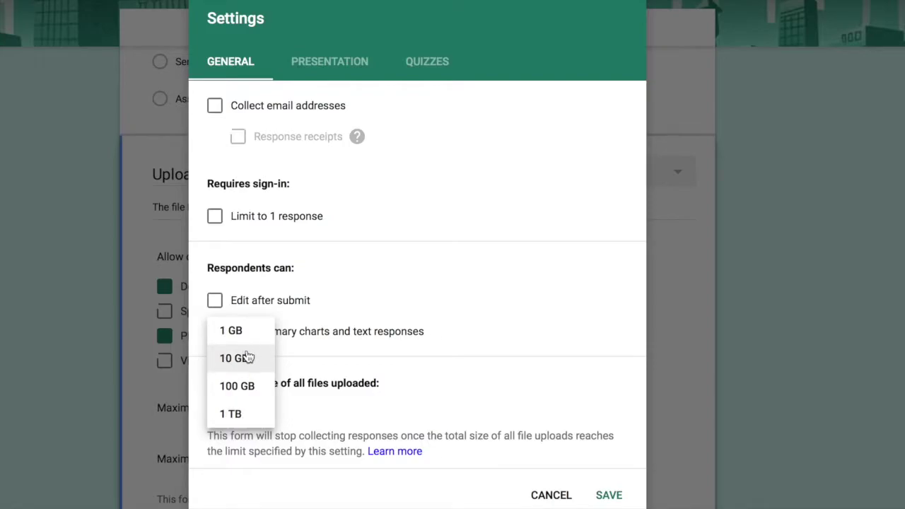
click(248, 354)
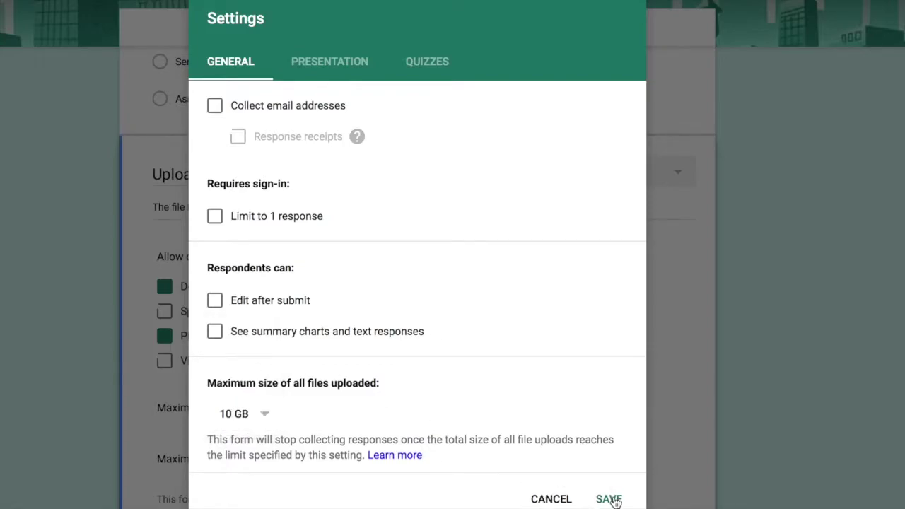
click(609, 497)
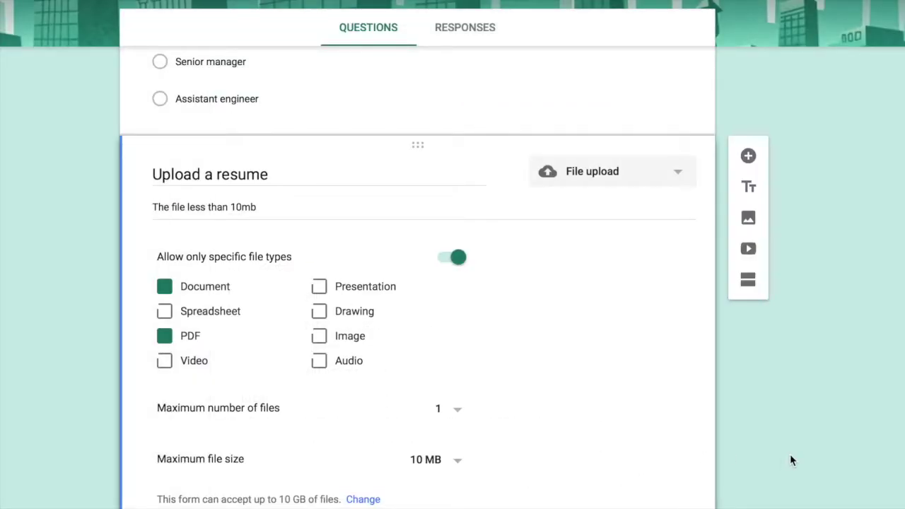
Open the form preview and examine its questions from the contact details down to the years of experience.
scroll(791, 460, down, 5)
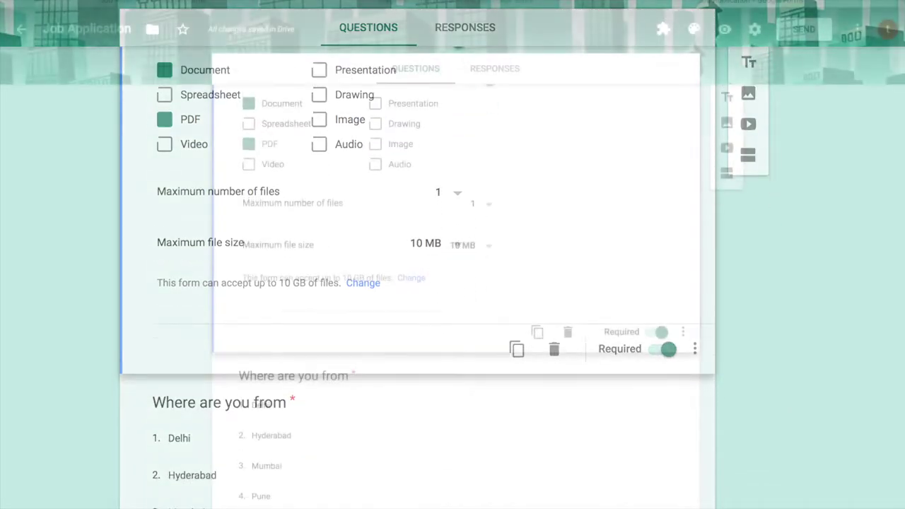
scroll(476, 293, down, 3)
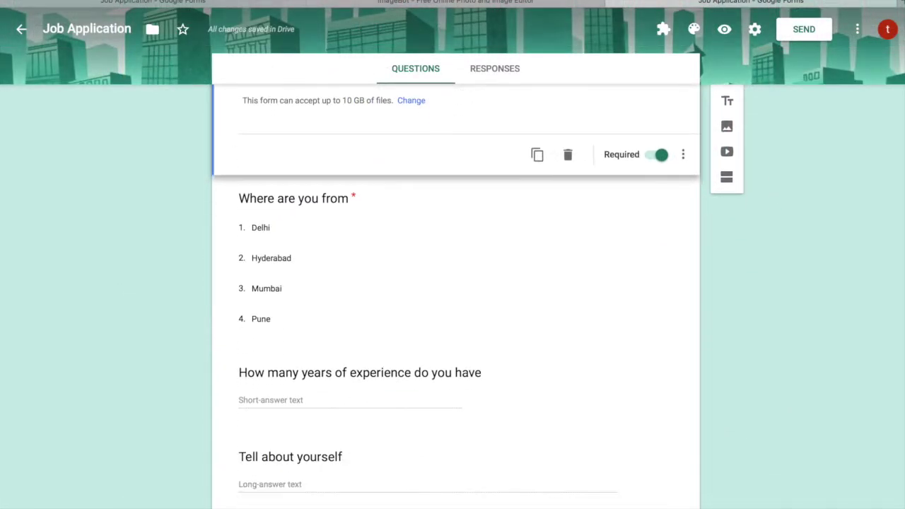
scroll(456, 294, up, 4)
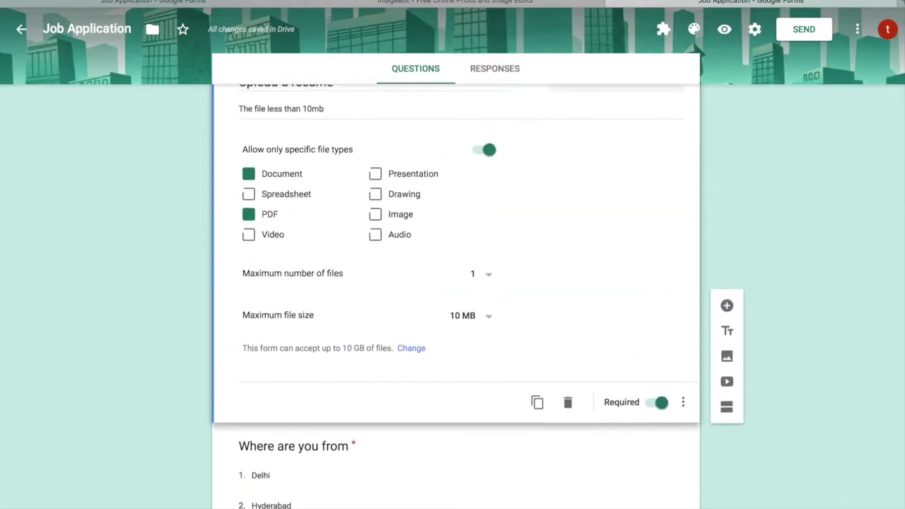
scroll(761, 142, up, 2)
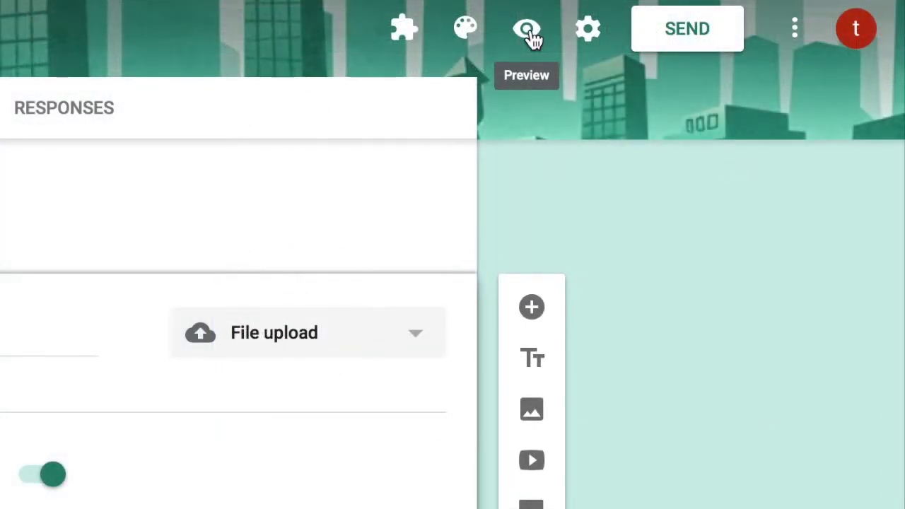
click(528, 31)
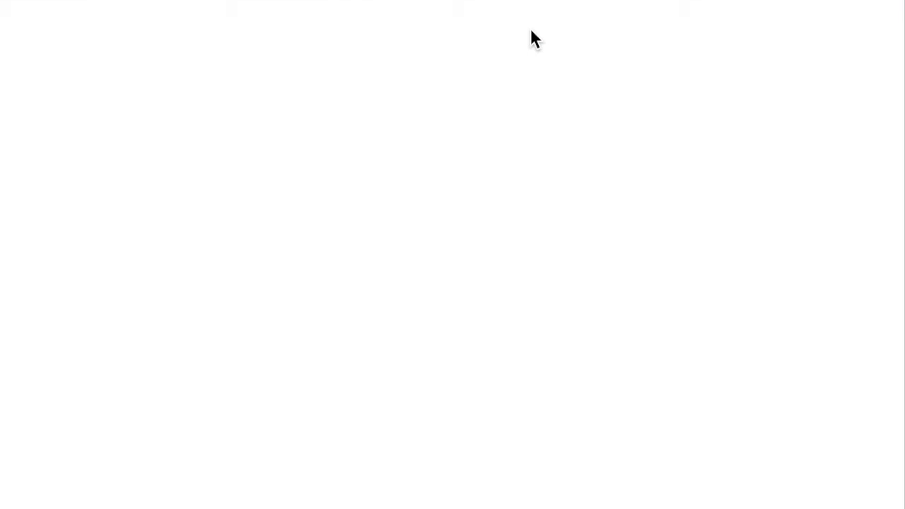
scroll(530, 27, down, 3)
scroll(453, 255, down, 2)
scroll(453, 255, up, 2)
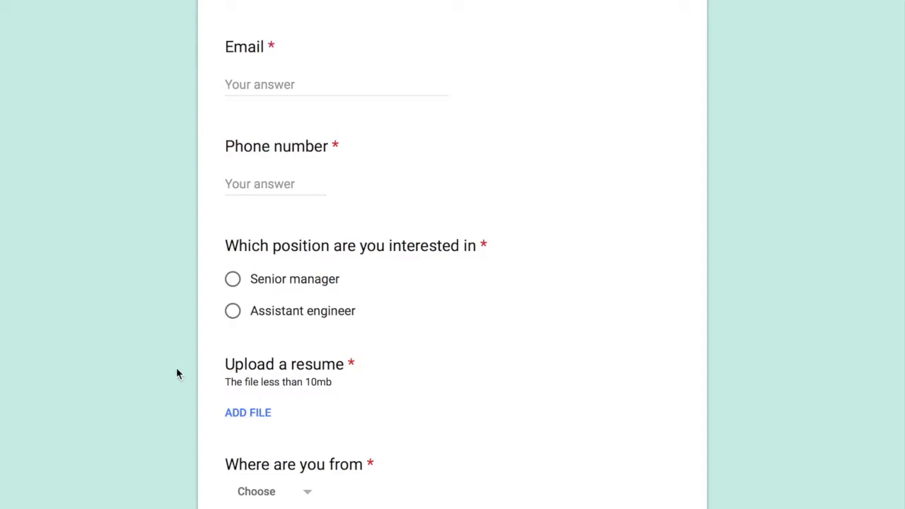
scroll(177, 367, down, 2)
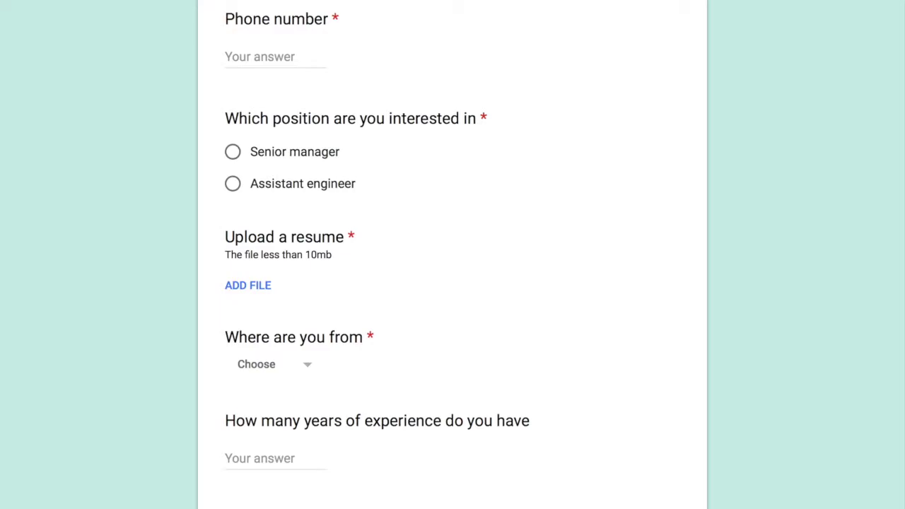
scroll(453, 254, up, 3)
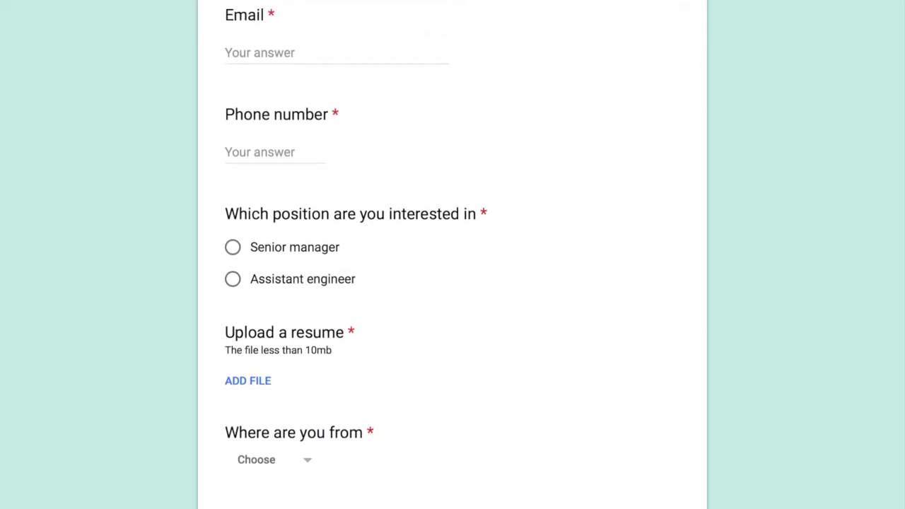
scroll(453, 254, down, 1)
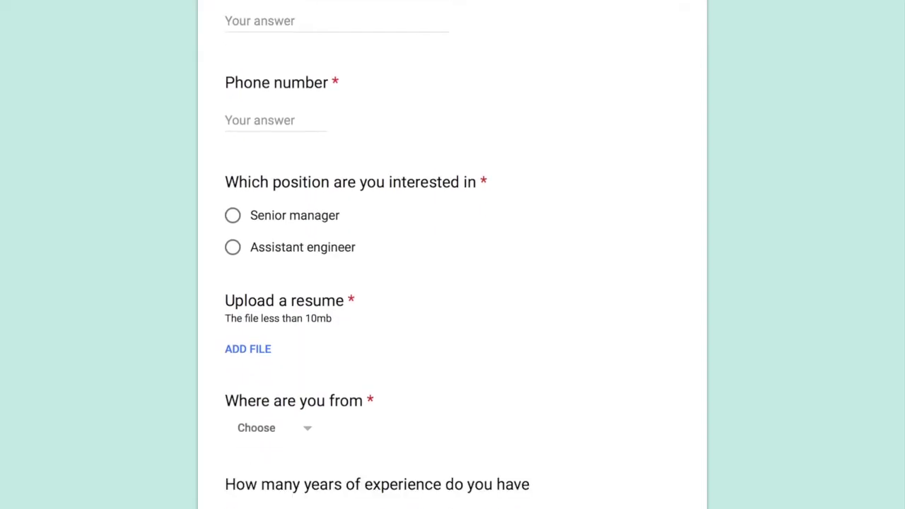
Answer the position question with "Assistant engineer", and check the resume file upload dialog without adding a file.
click(233, 216)
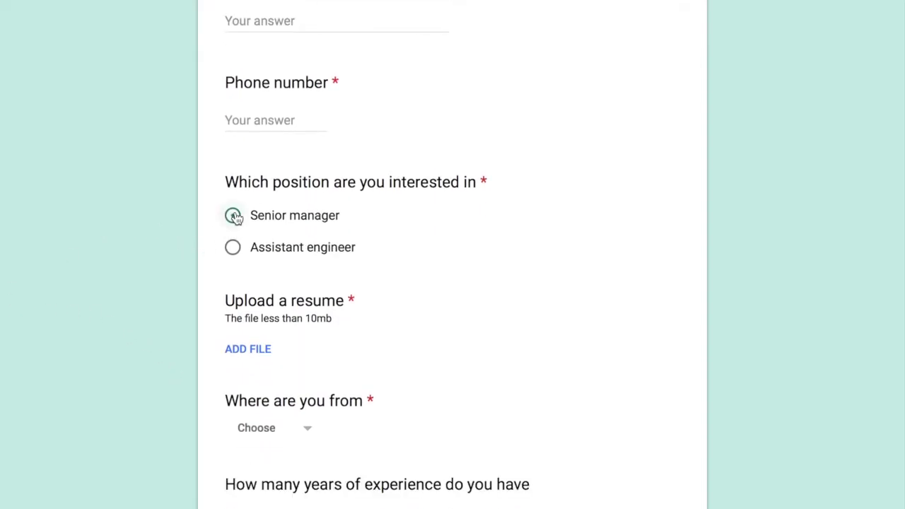
click(233, 250)
click(248, 349)
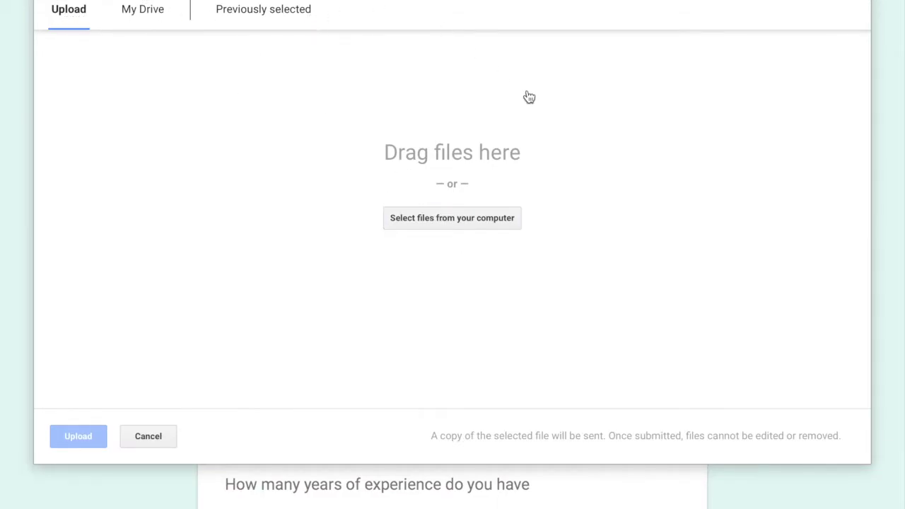
key(Escape)
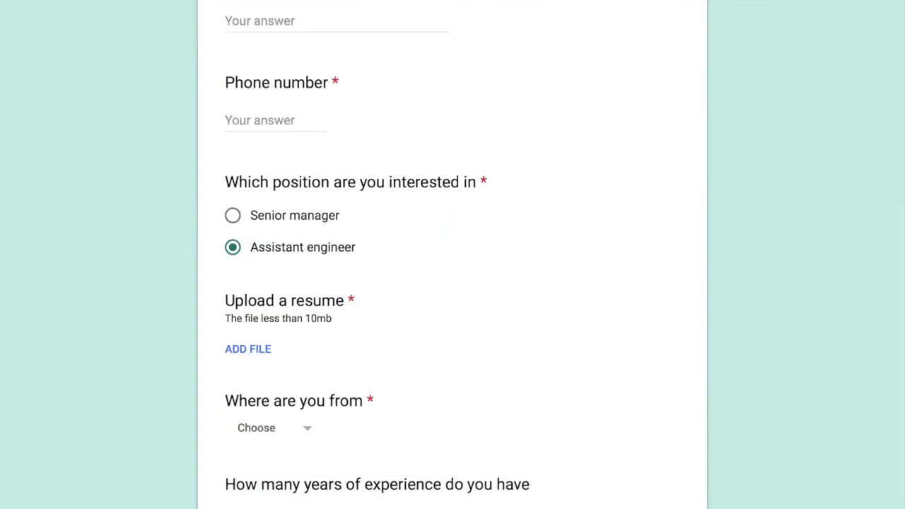
View the city choices of the "Where are you from" drop-down without selecting one.
scroll(832, 176, down, 2)
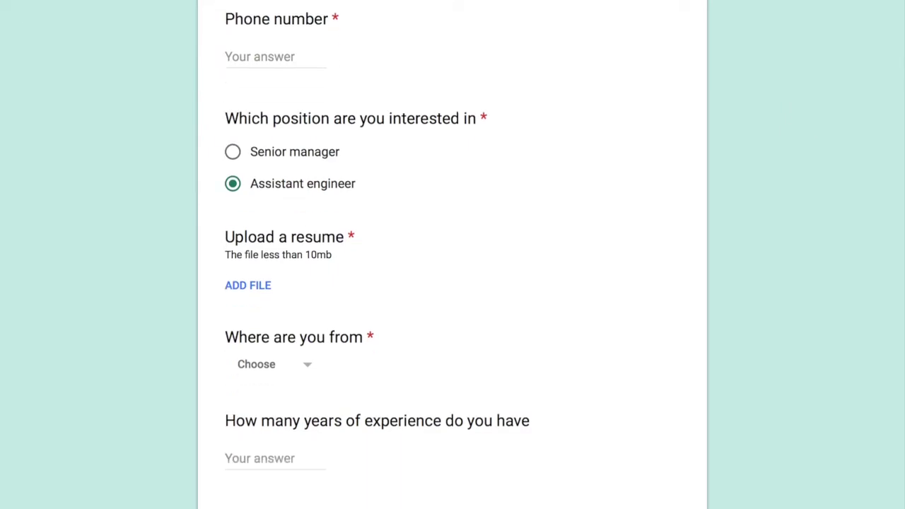
click(297, 303)
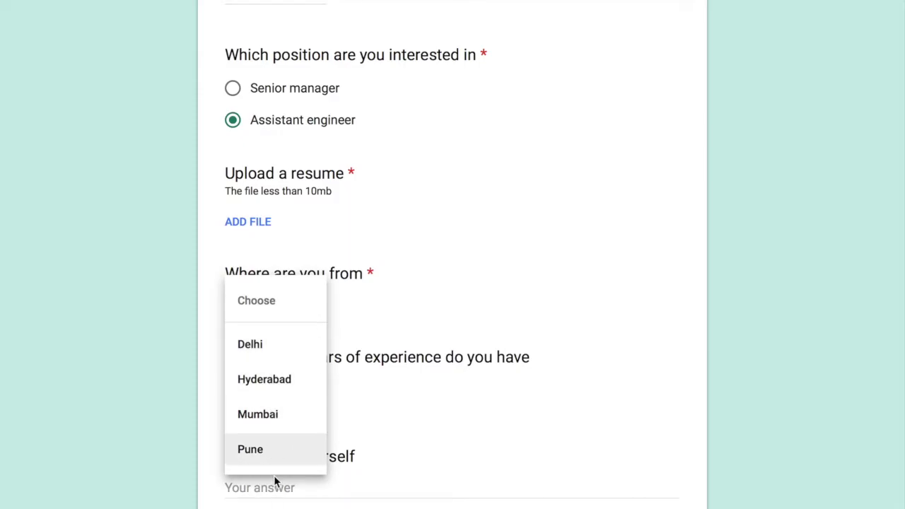
click(200, 343)
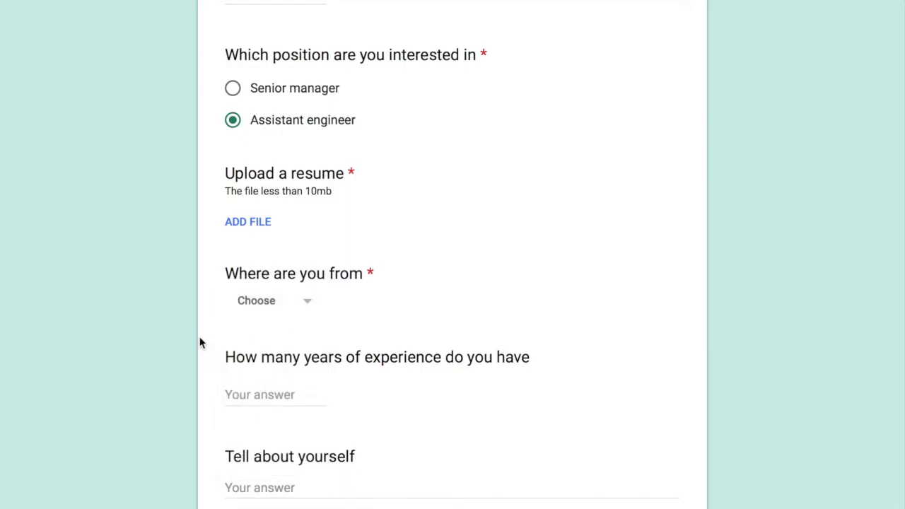
Test the experience question's validation with 6, replace the answer with 4, and activate the "Tell about yourself" answer field.
click(267, 394)
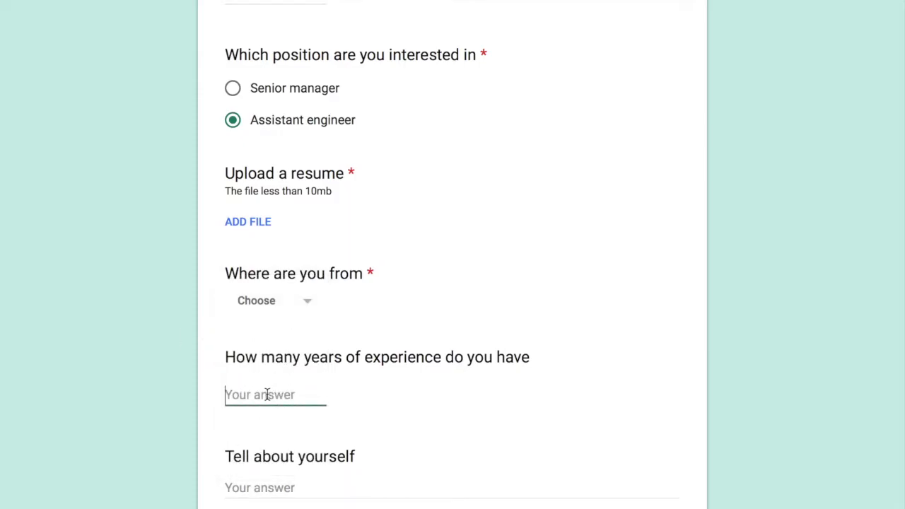
text(6)
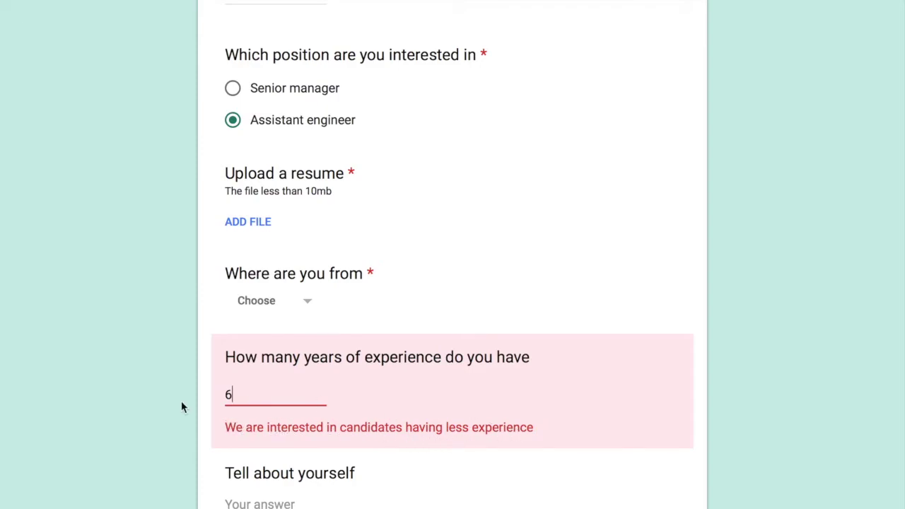
key(BackSpace)
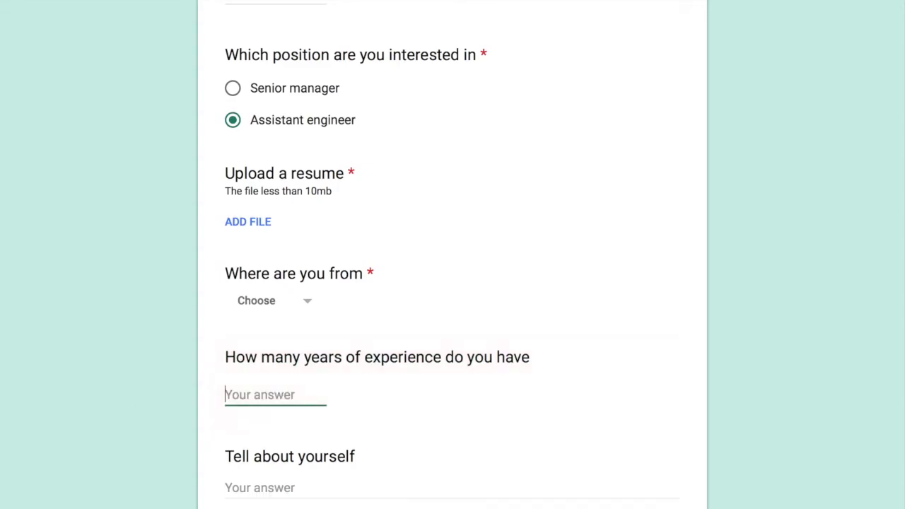
text(4)
click(145, 433)
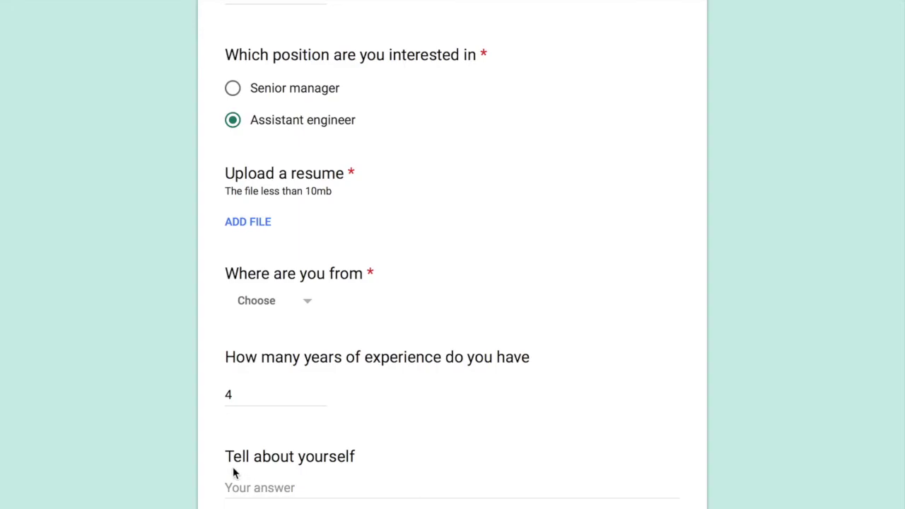
click(268, 484)
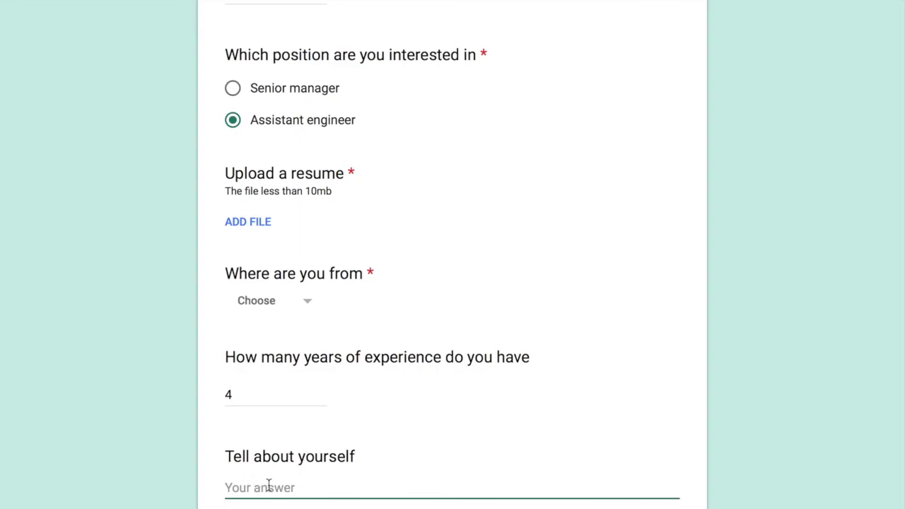